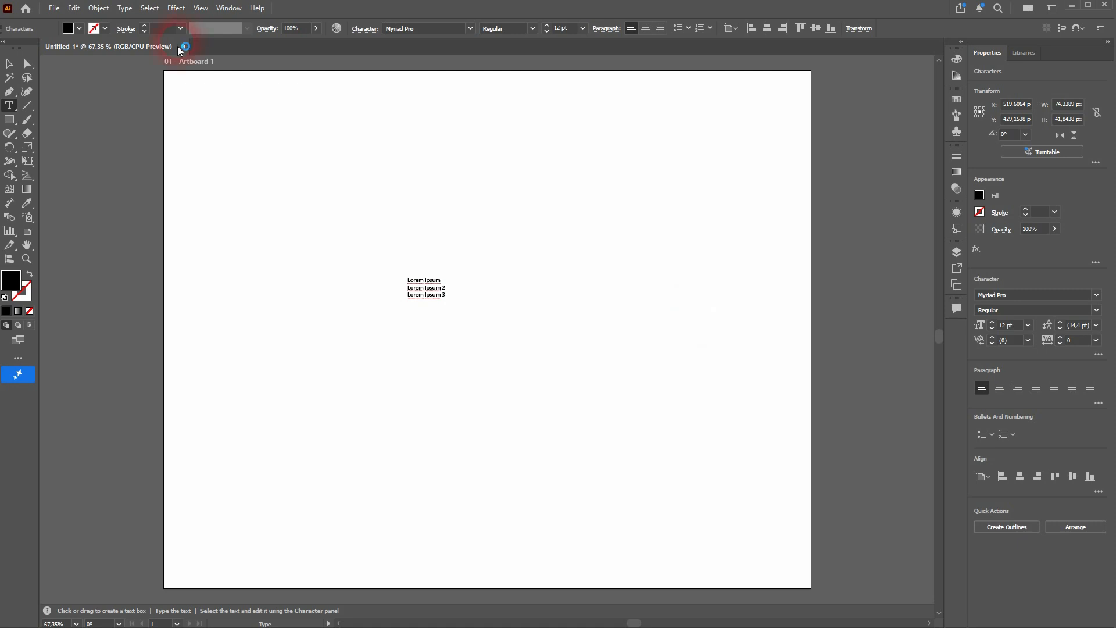
Scale the three-line Lorem ipsum text up to about 729 px wide and move it near the artboard's centre
click(9, 63)
click(449, 309)
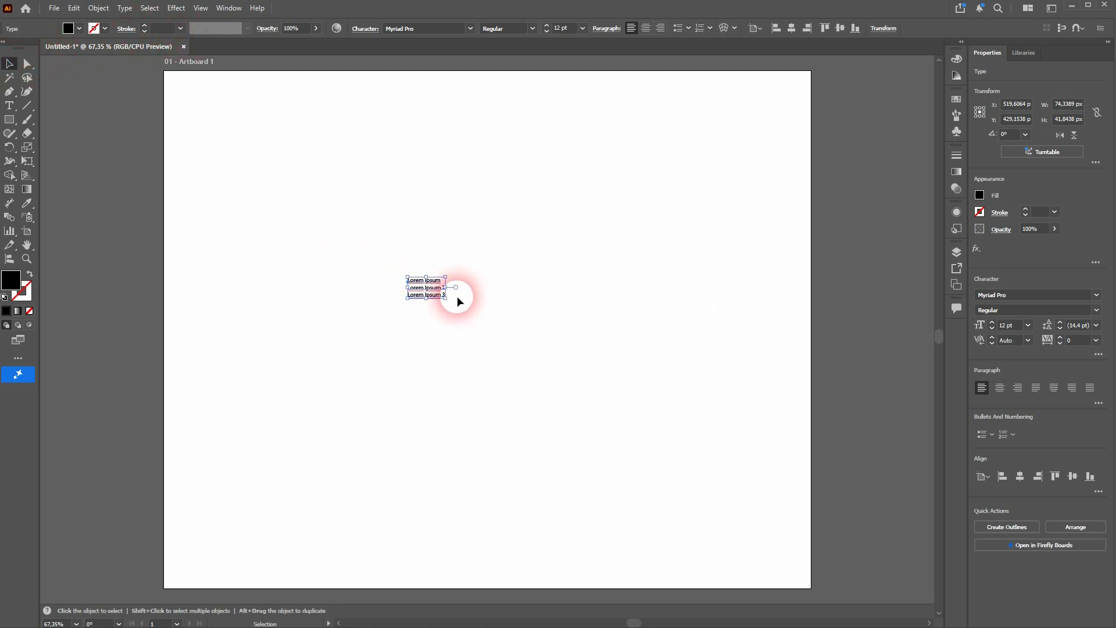
mouse_move(446, 299)
mouse_down()
mouse_move(748, 473)
mouse_move(735, 474)
mouse_up()
drag(642, 379, 540, 309)
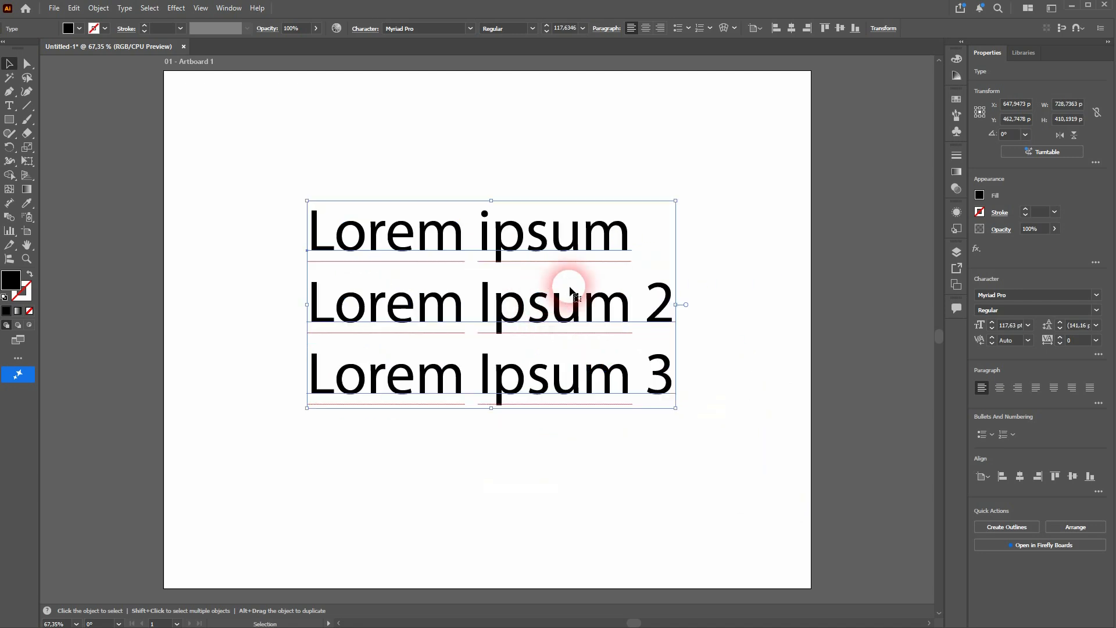
Open the Character panel and place it beside the enlarged text, over the artboard's right edge
click(229, 8)
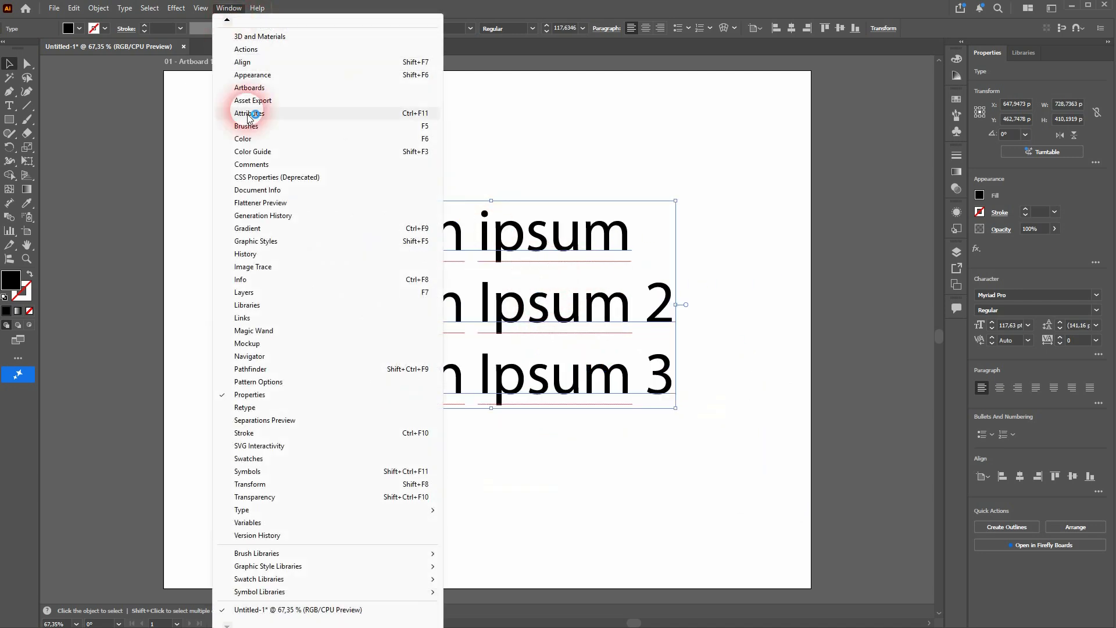
click(326, 509)
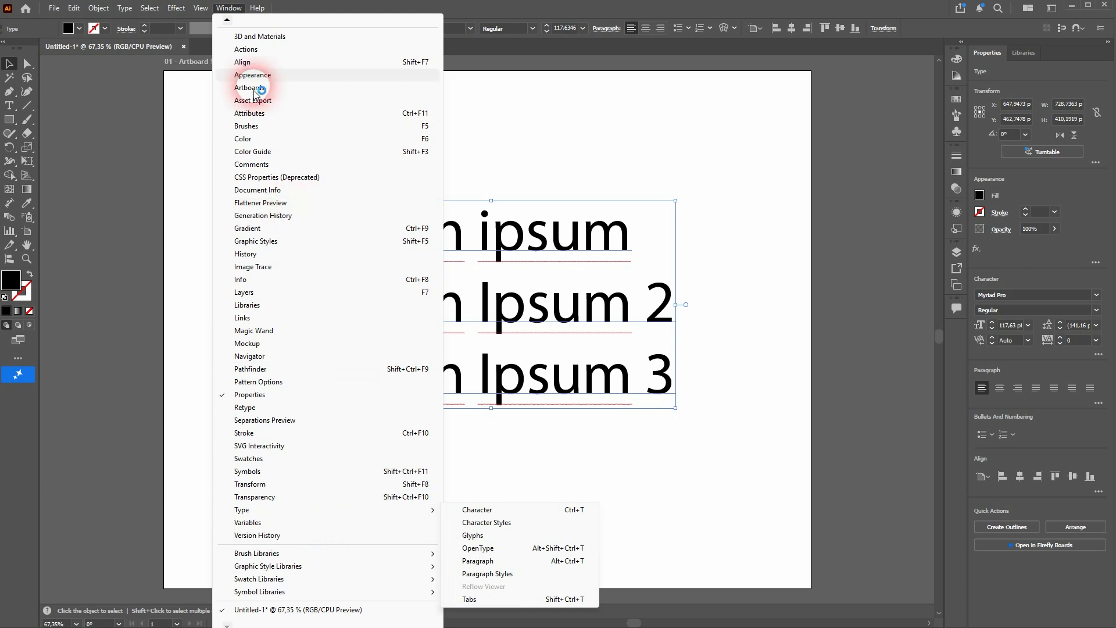
click(227, 20)
click(227, 21)
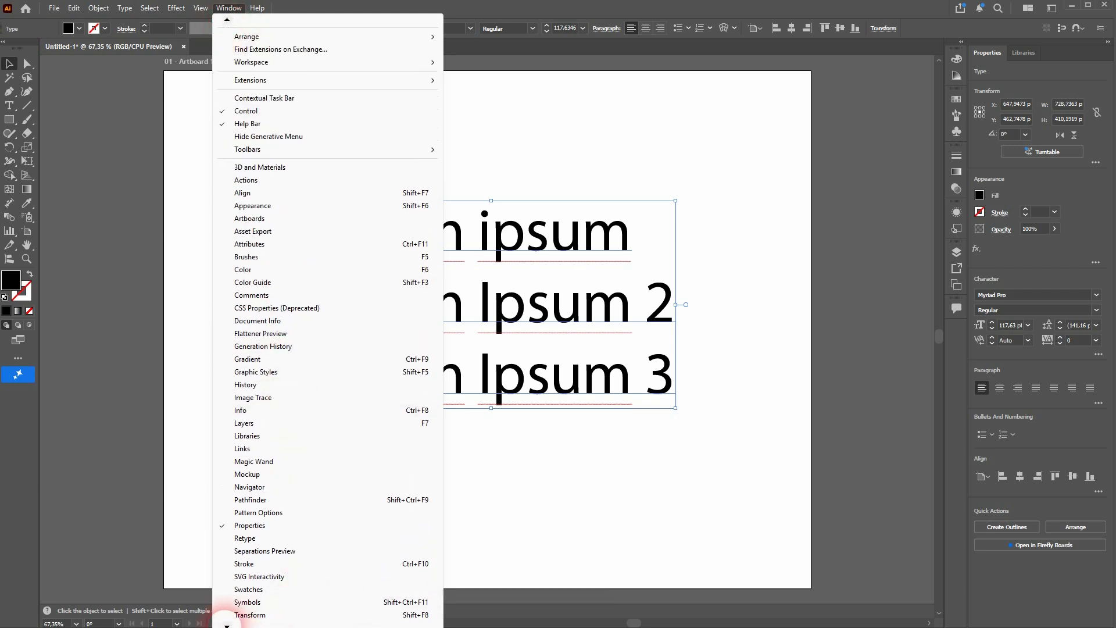
click(227, 625)
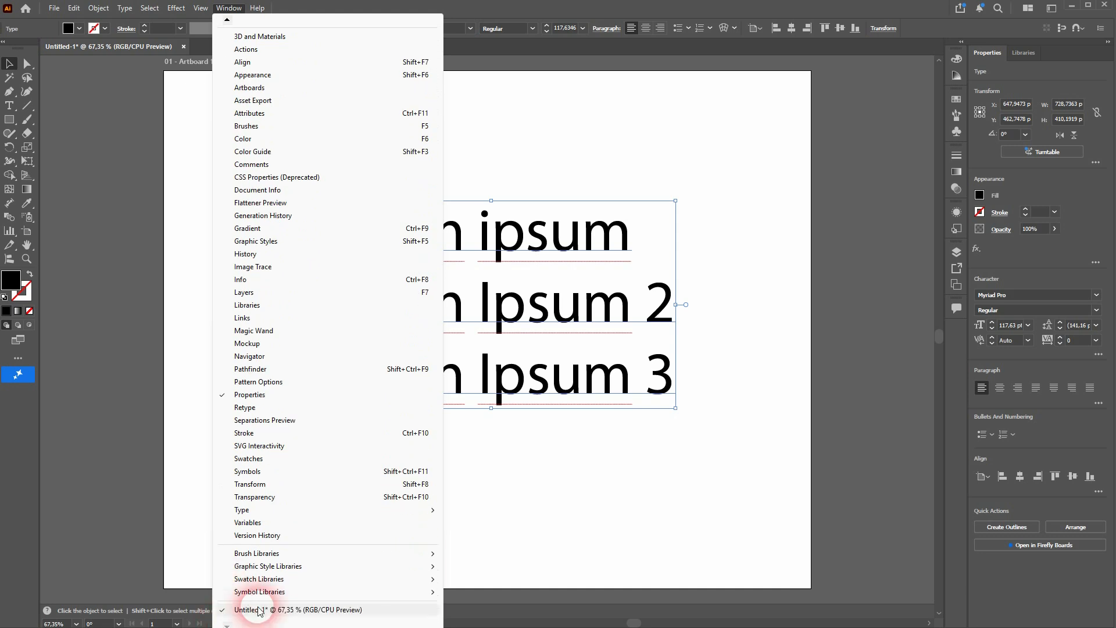
mouse_move(343, 510)
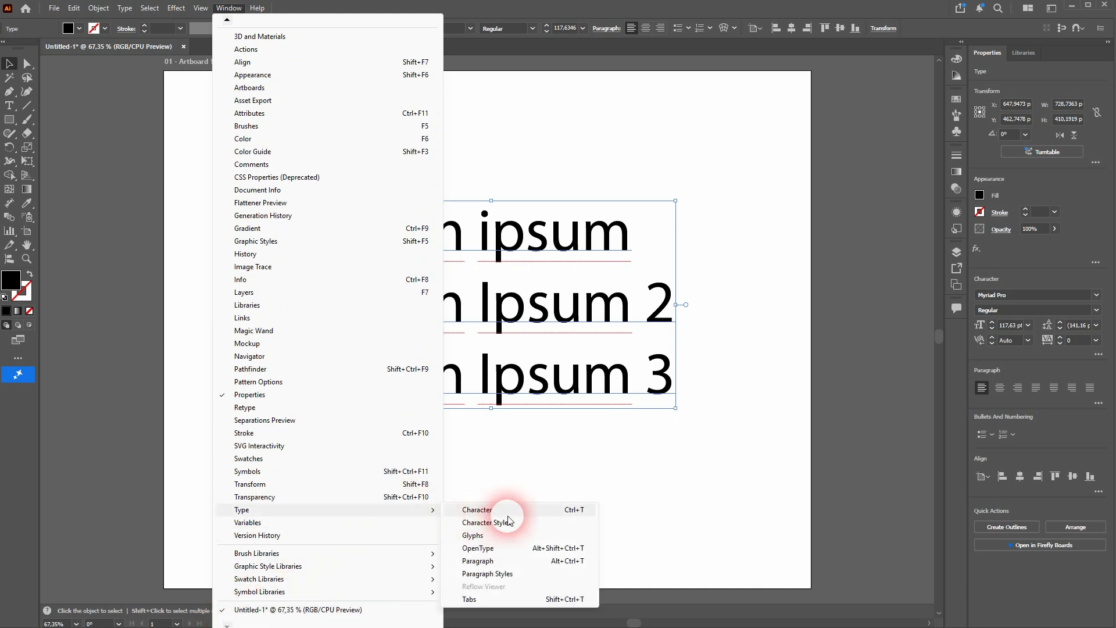
click(546, 511)
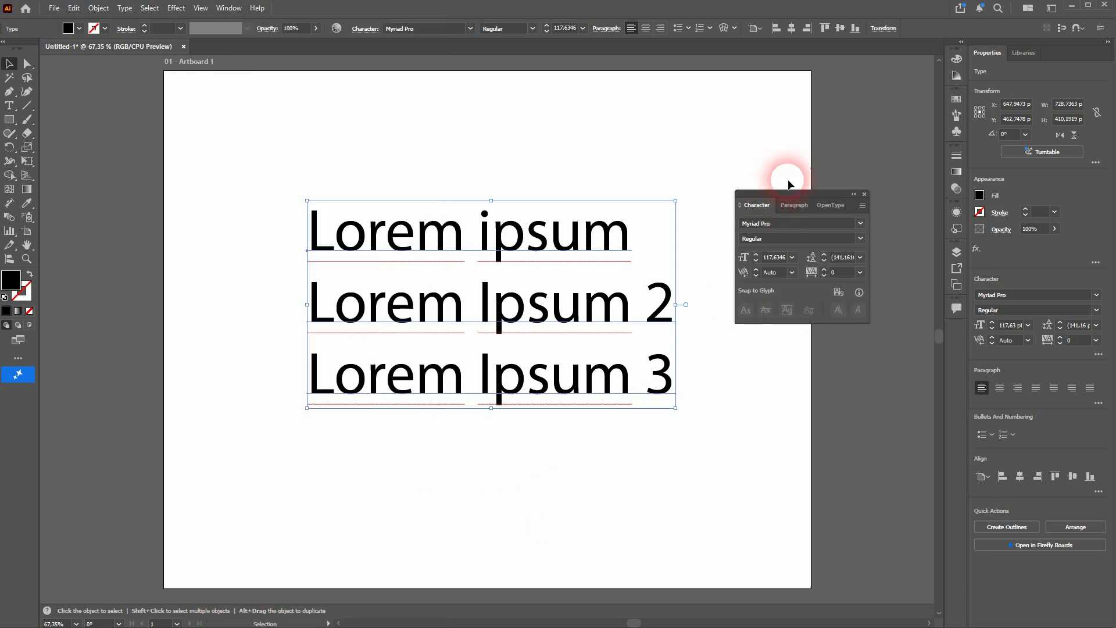
drag(805, 194, 836, 218)
click(791, 224)
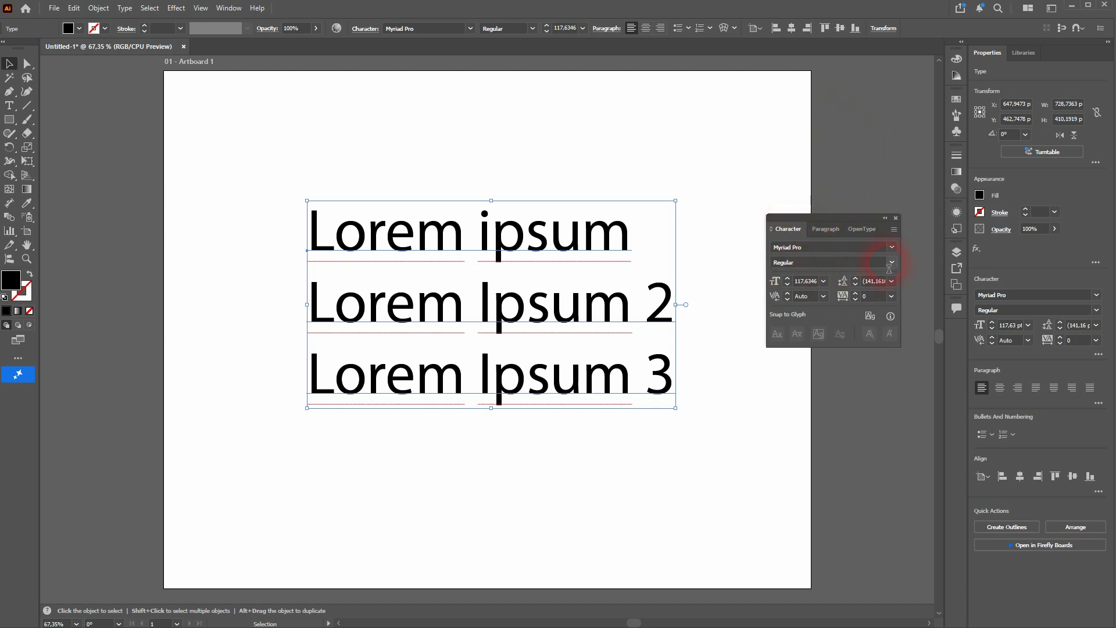
Set the text block's font to Minion Variable Concept in the Bold Italic style
click(892, 247)
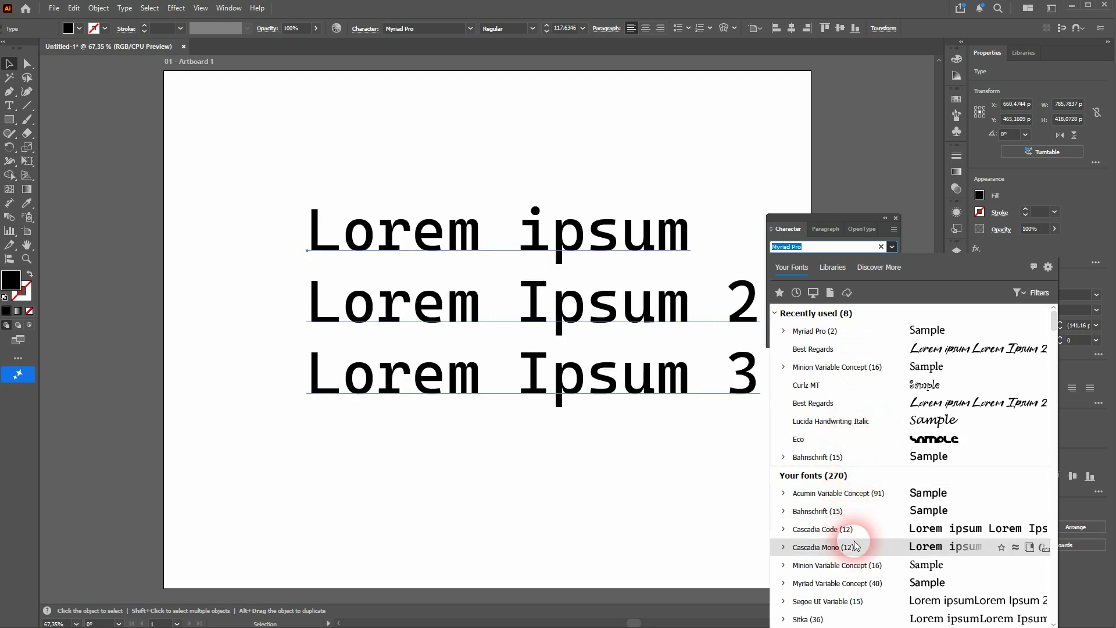
click(852, 569)
click(881, 283)
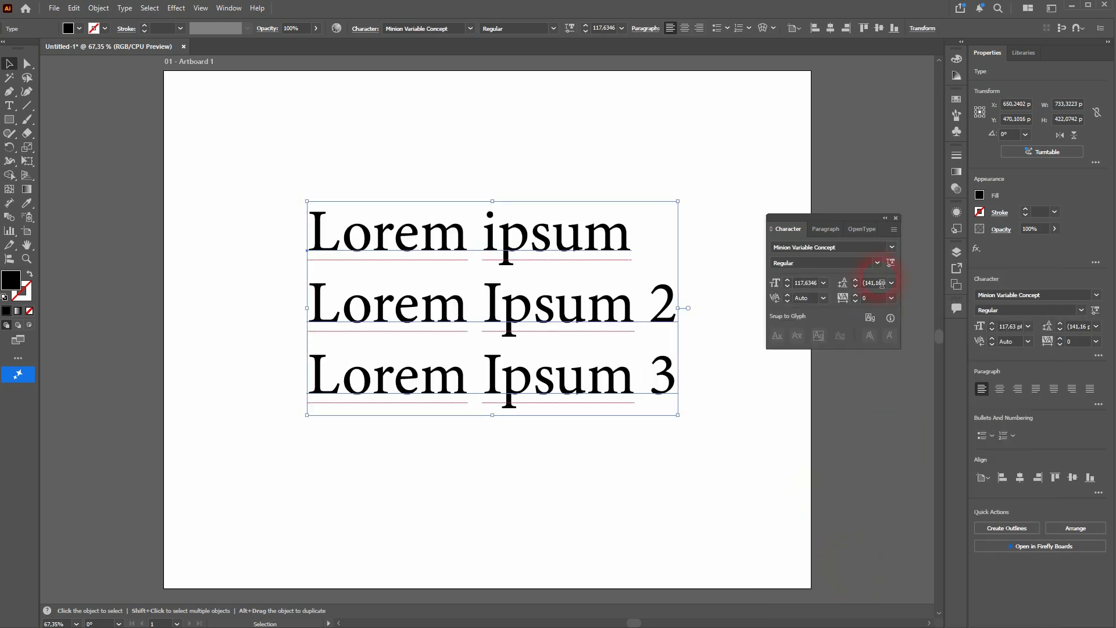
click(877, 263)
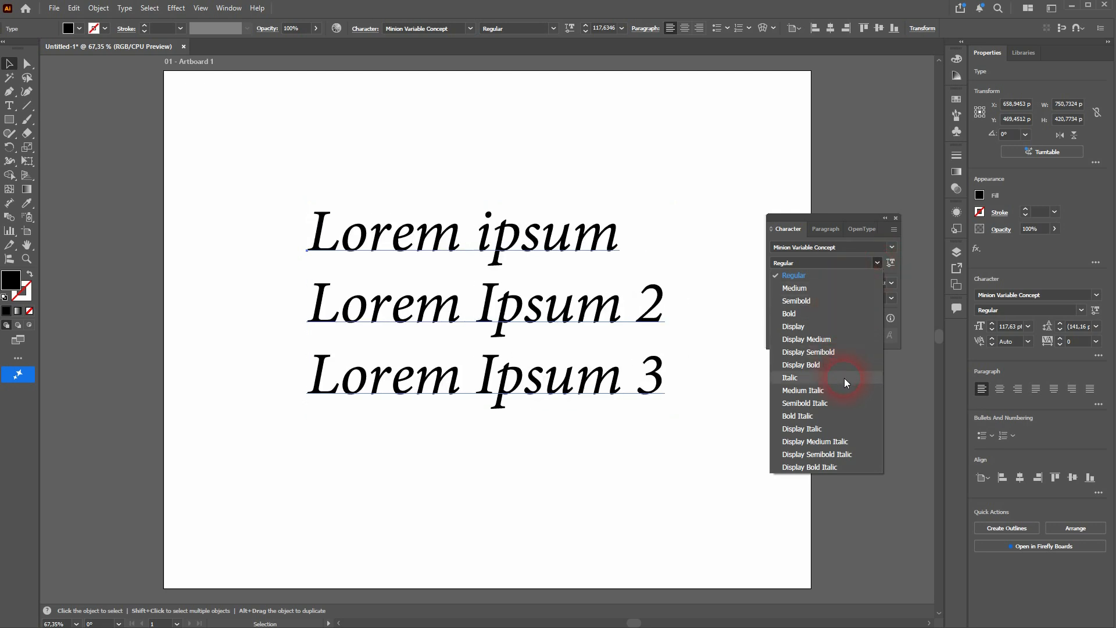
click(844, 417)
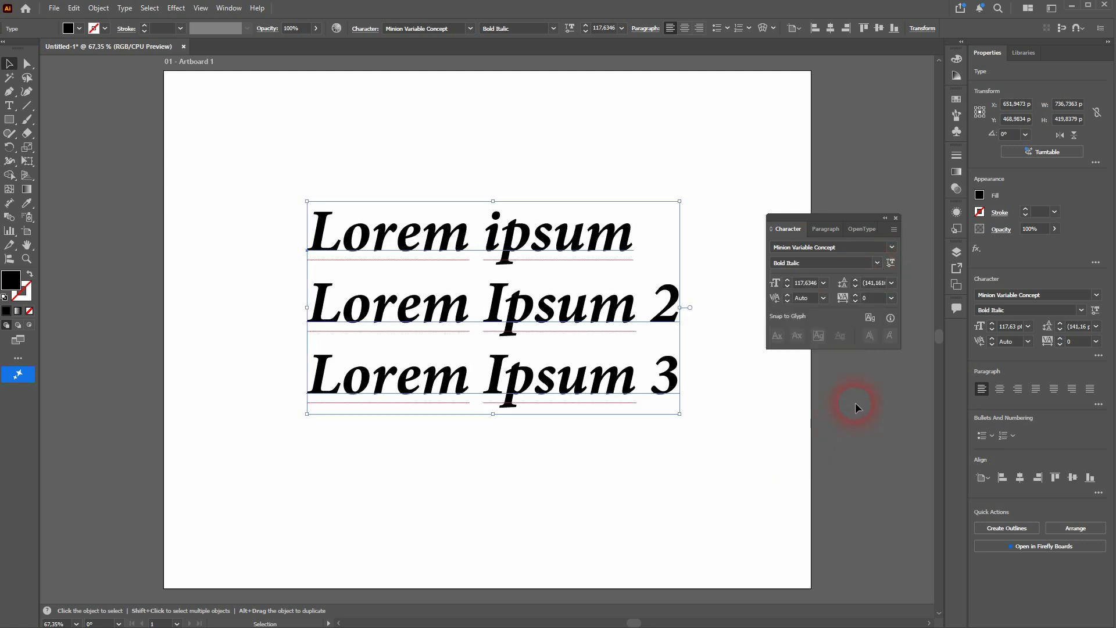
Try smaller font sizes on the text block and set the size to 117 pt
click(787, 285)
click(788, 285)
click(787, 286)
click(787, 285)
click(787, 286)
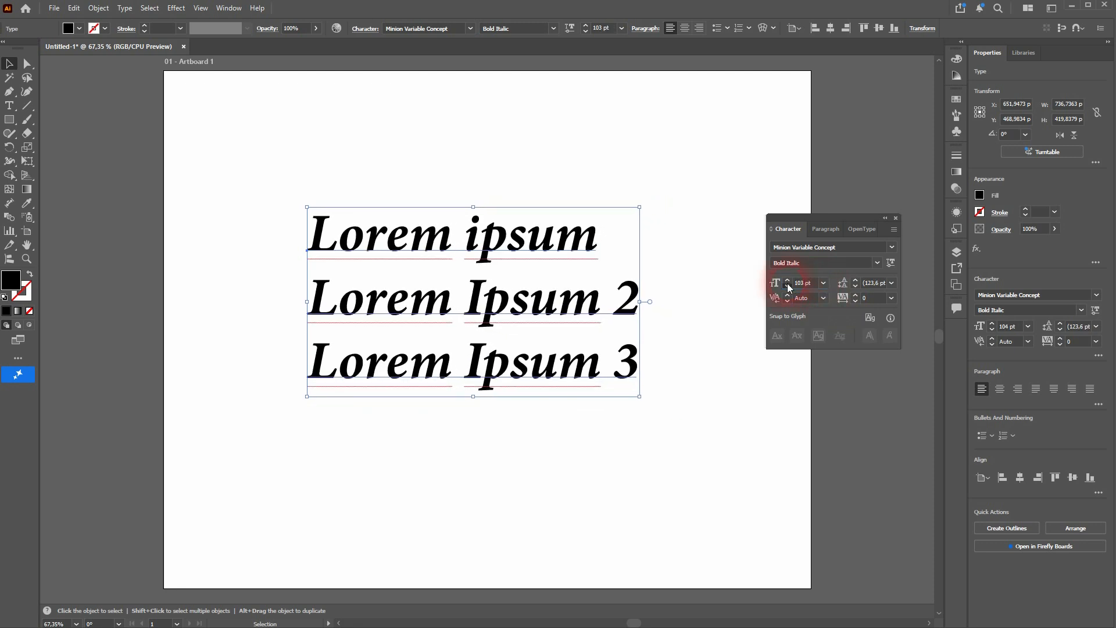
click(787, 285)
click(788, 285)
click(787, 285)
click(787, 279)
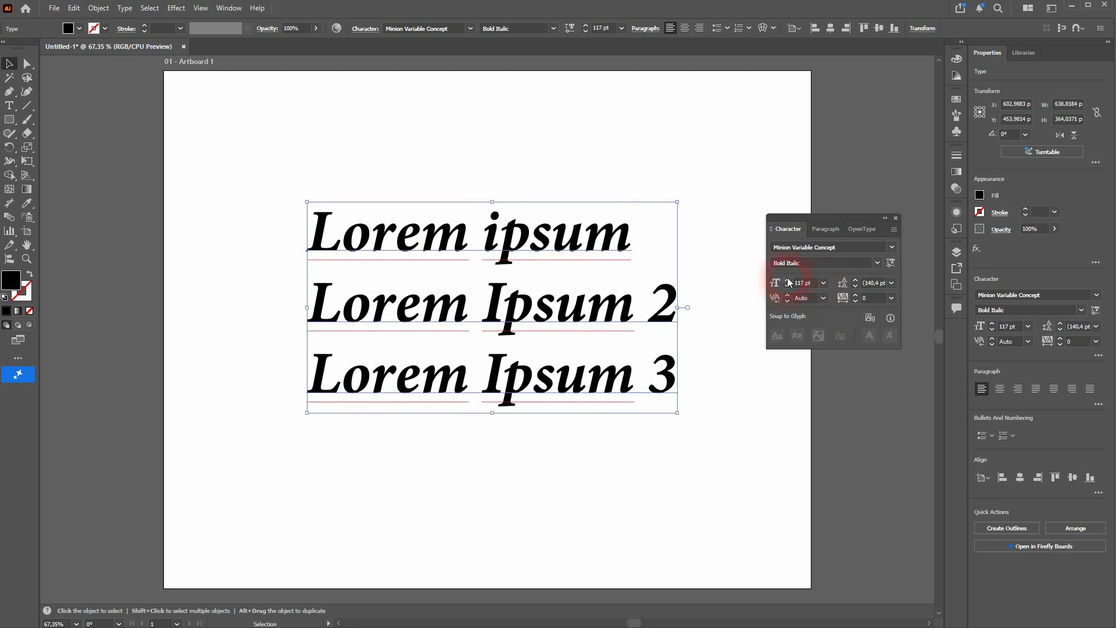
click(815, 285)
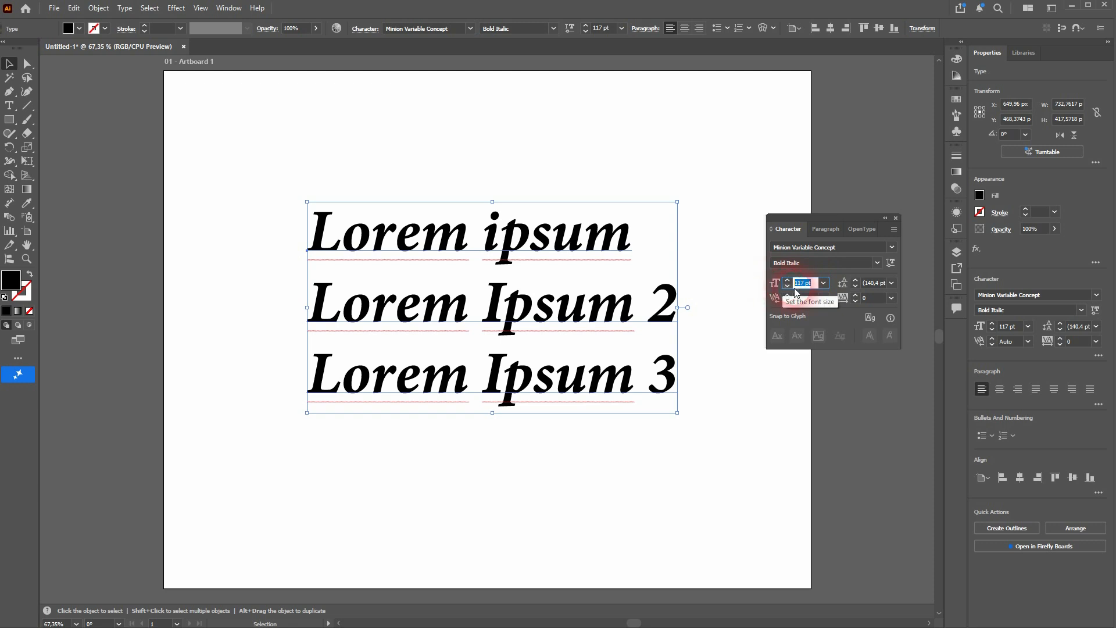
Try tighter line spacing and a leading of 138 pt on the text block, and reset the leading to Auto
click(854, 286)
click(855, 286)
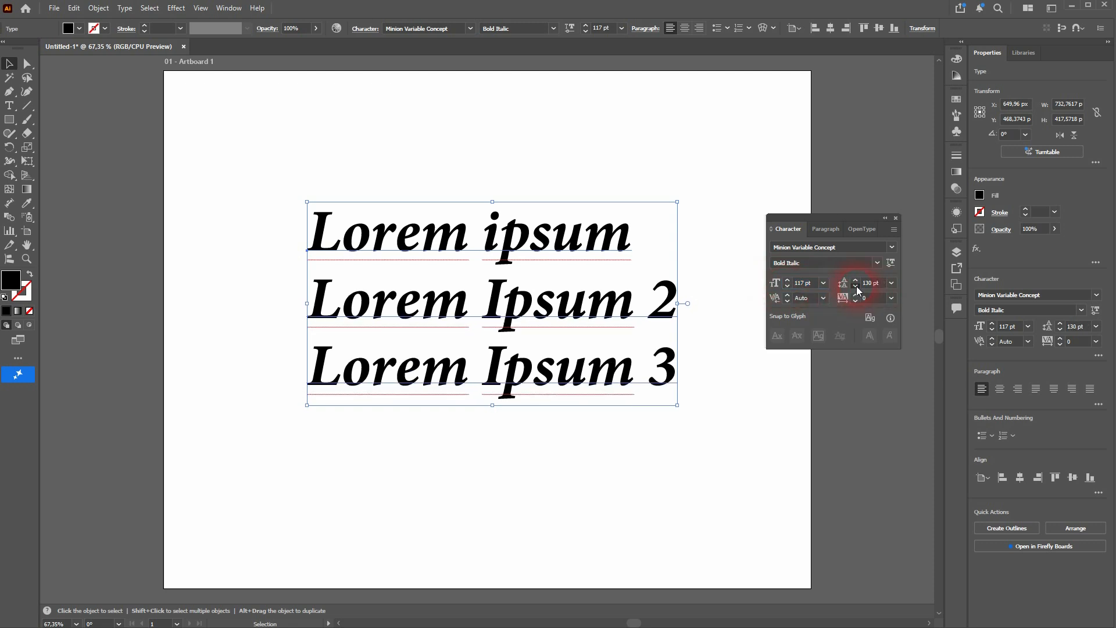
click(855, 286)
click(854, 286)
click(855, 281)
click(855, 281)
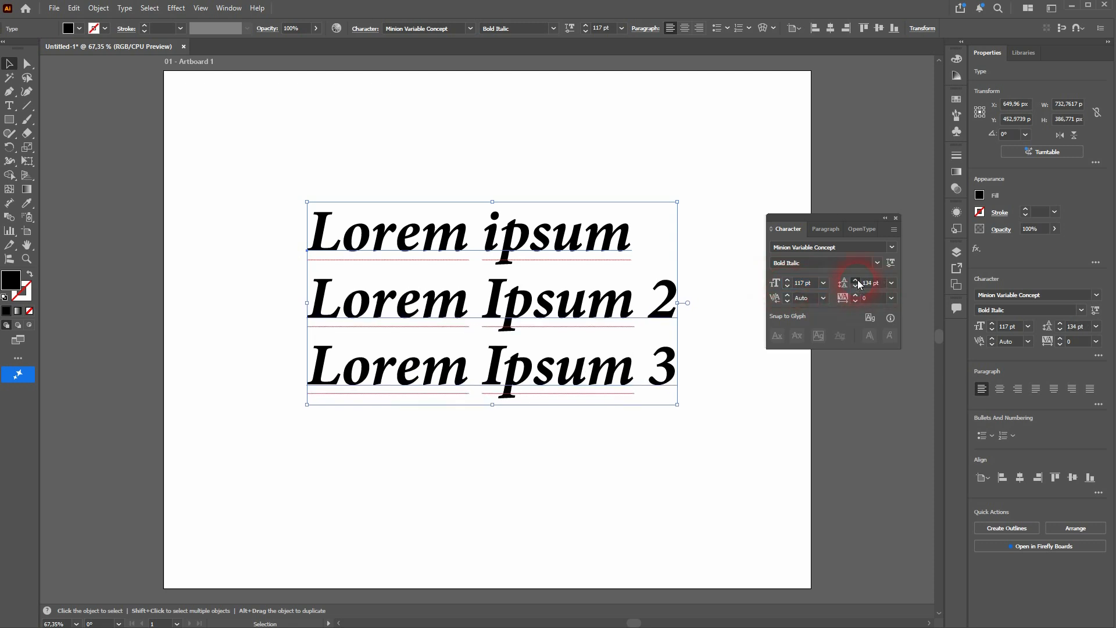
click(855, 281)
click(855, 281)
click(854, 281)
click(890, 283)
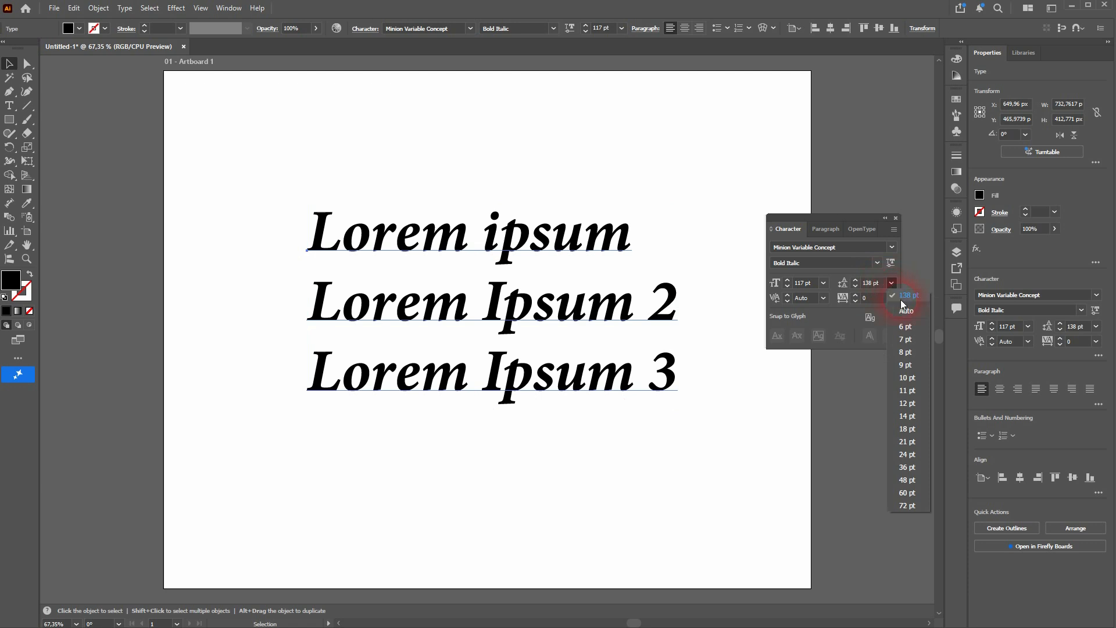
click(906, 308)
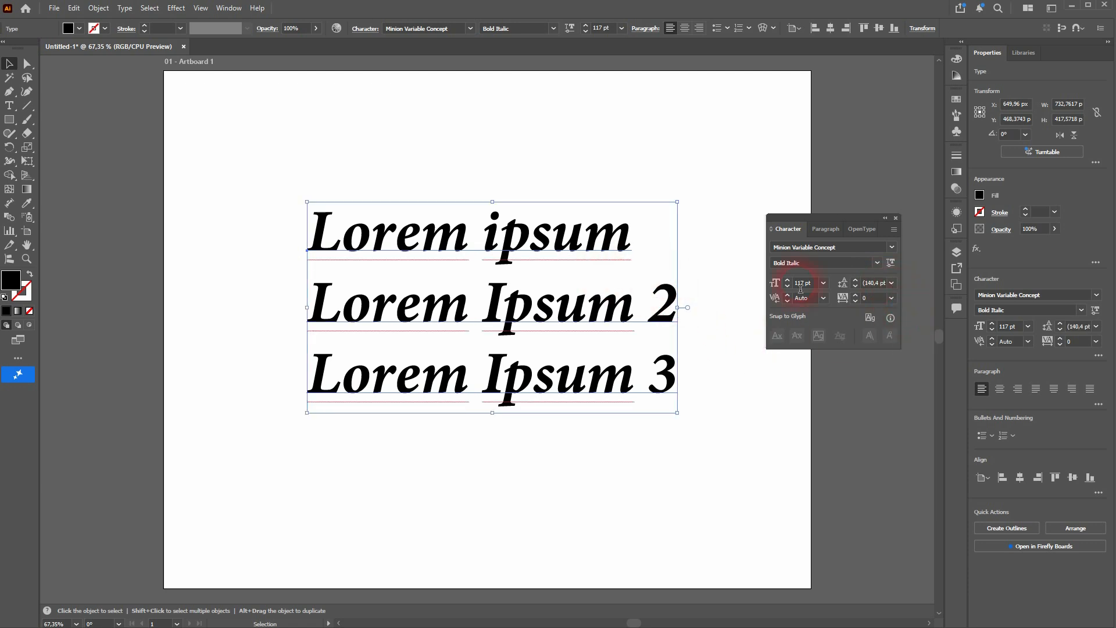
Fix the leading at 140.4 pt, try a smaller font size against it and return the size to 117 pt
click(868, 289)
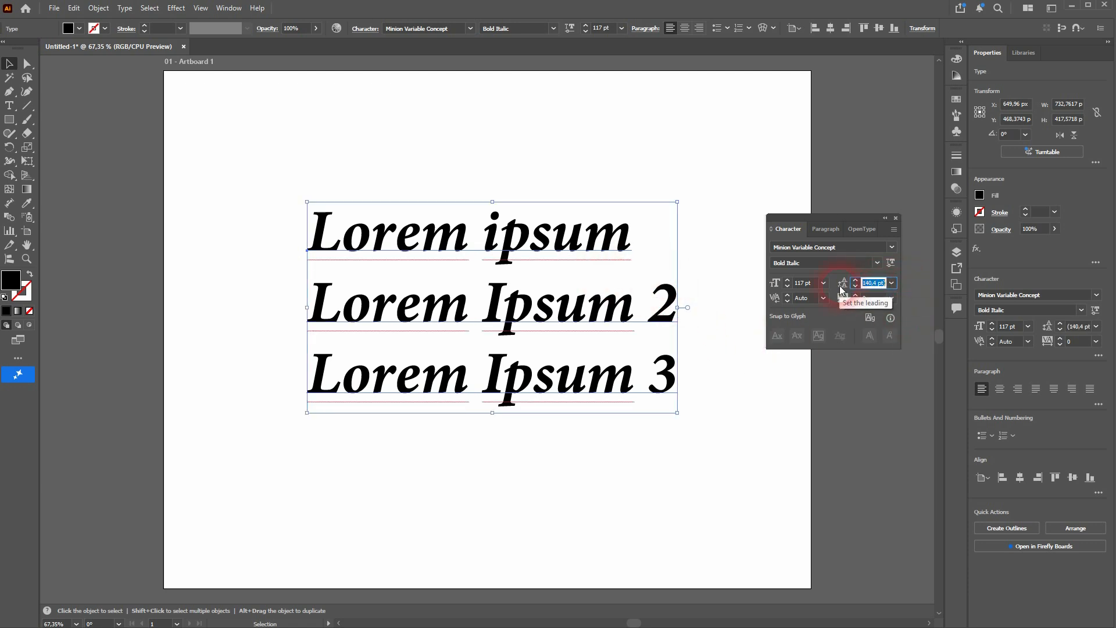
click(788, 286)
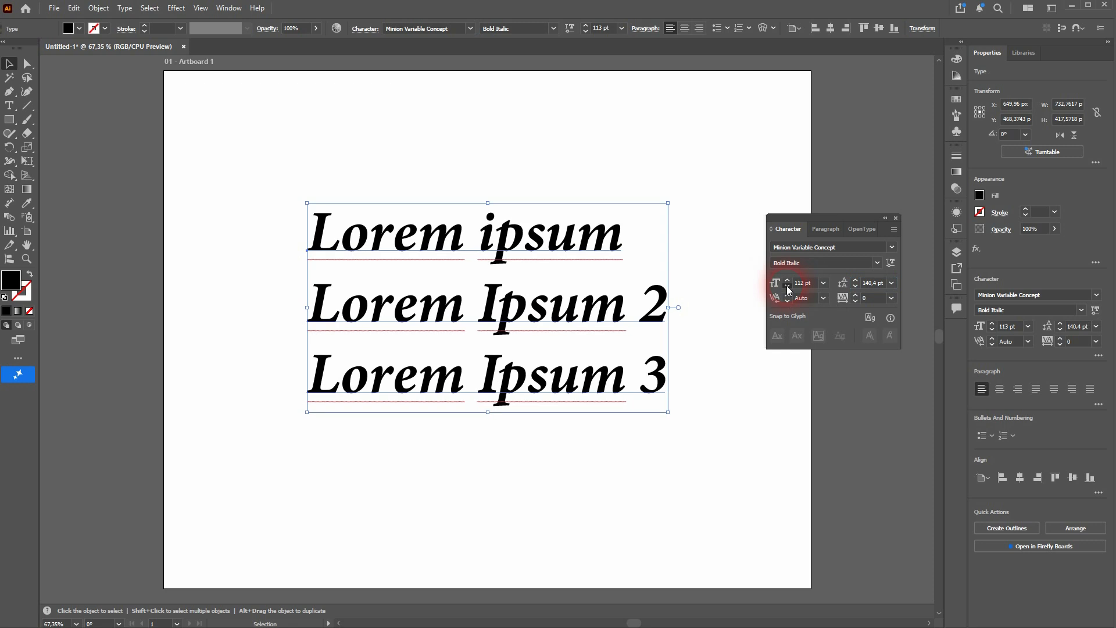
click(788, 280)
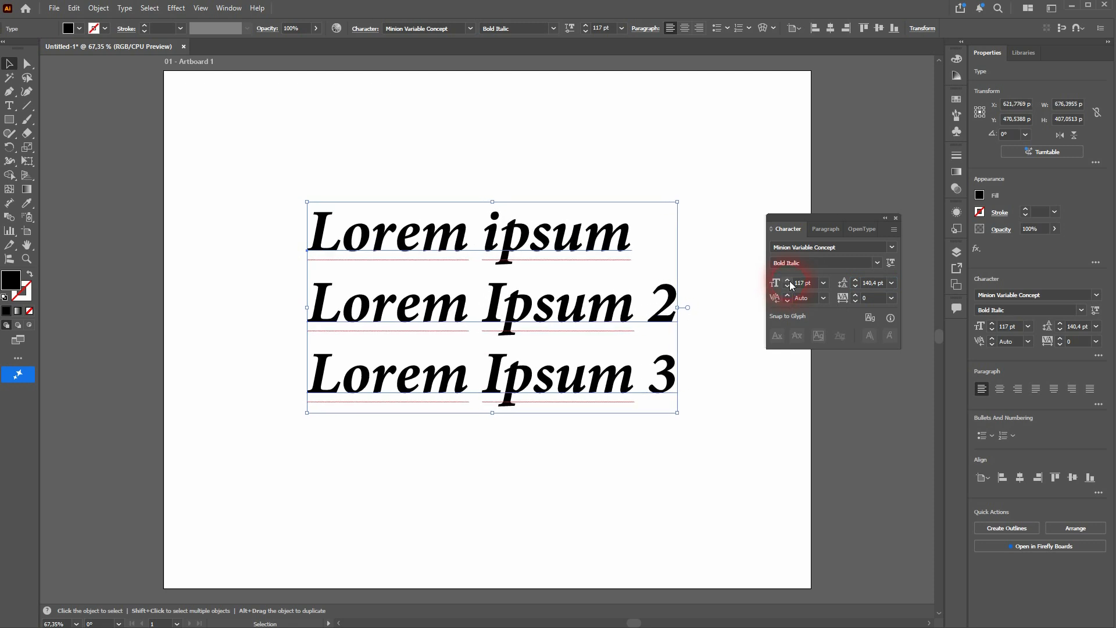
click(910, 289)
Change the text block's font to Lucida Handwriting Italic
click(893, 248)
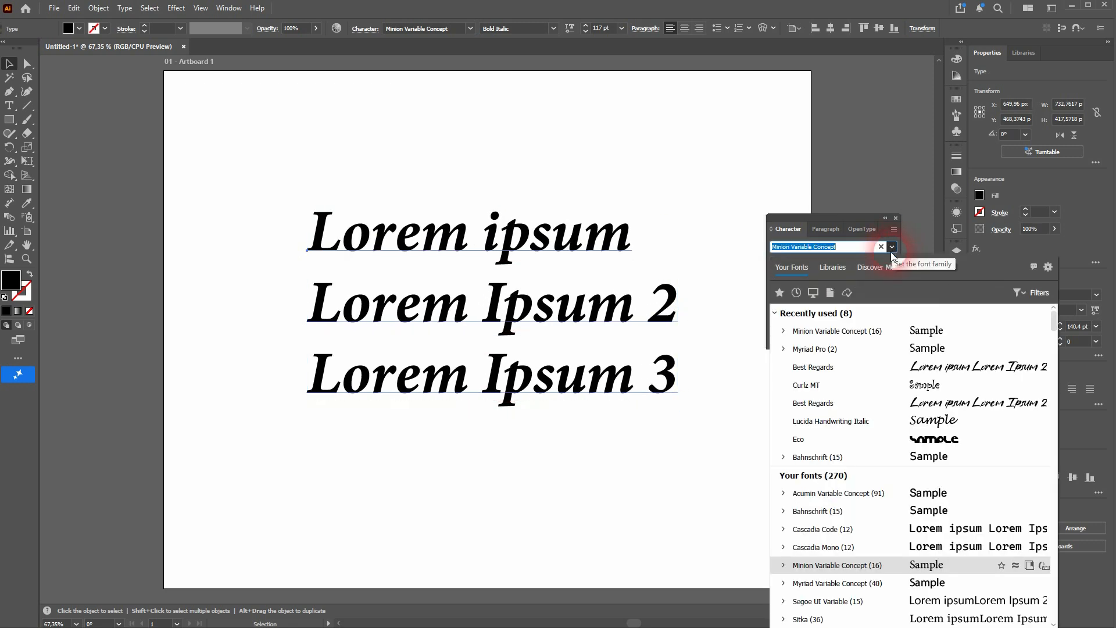
click(846, 420)
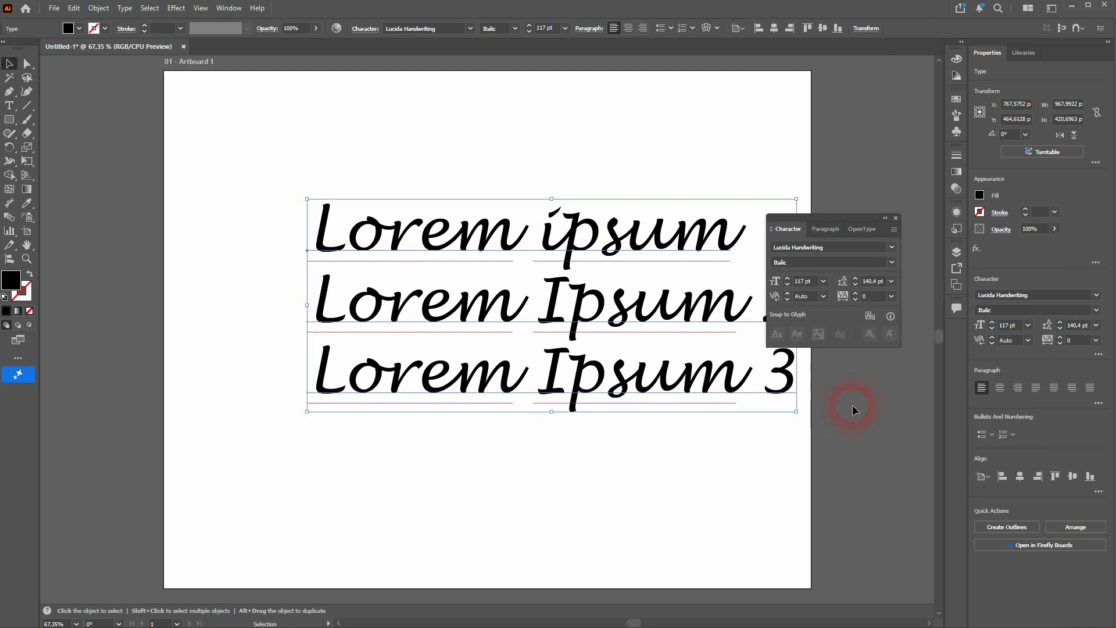
Set the leading to Auto and scale the text block down proportionally to about 774 px wide
click(891, 281)
click(907, 309)
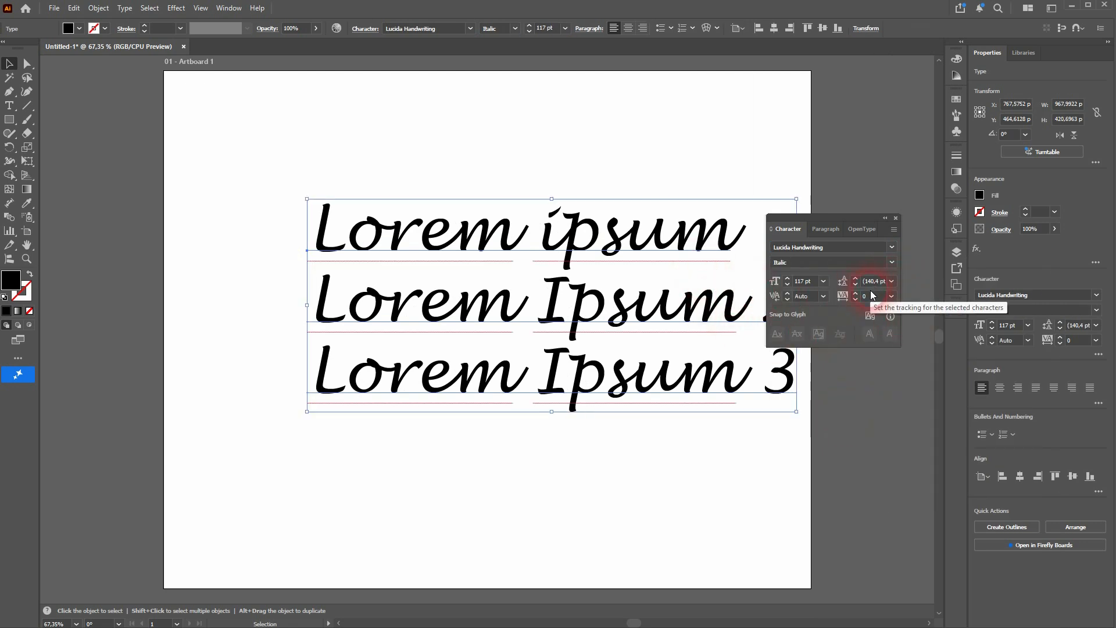
drag(796, 412, 746, 373)
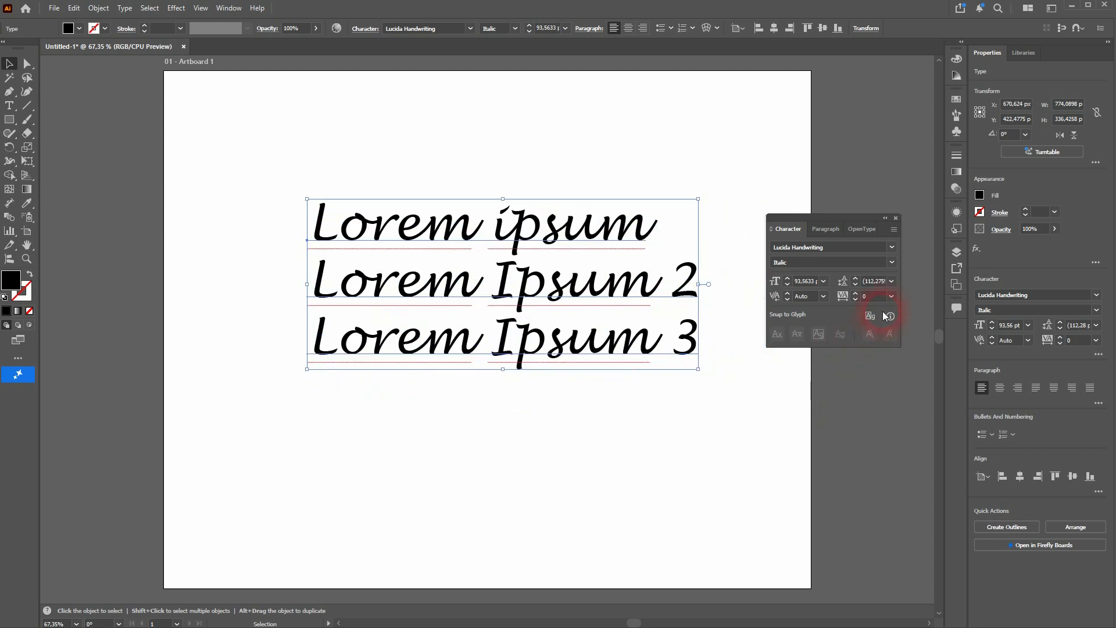
Preview the tracking presets on the whole text block and keep the tracking at 0
click(868, 283)
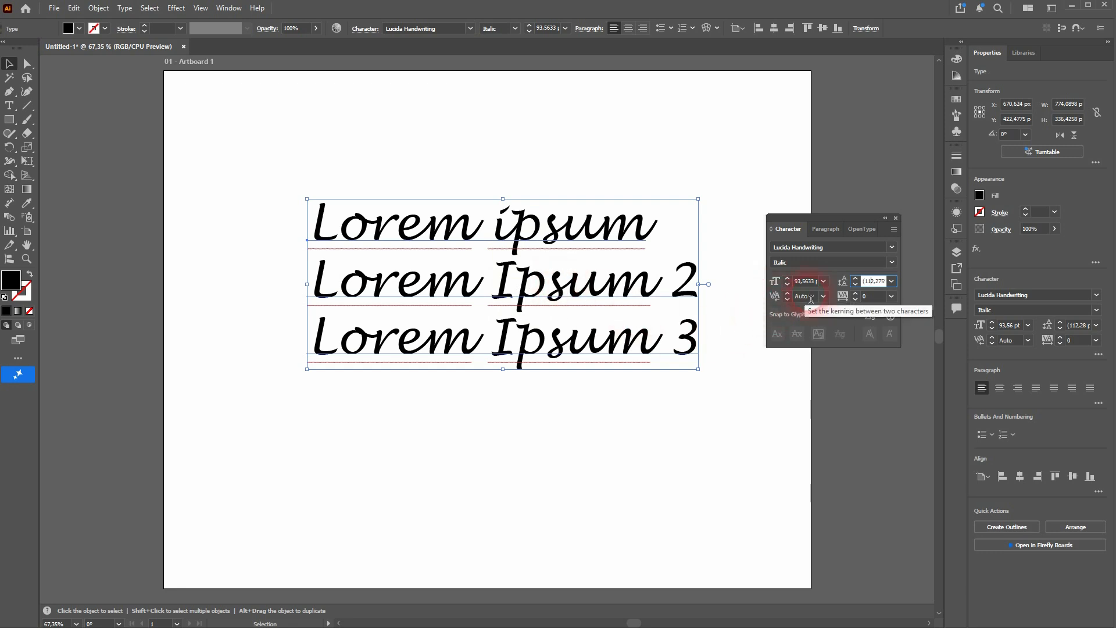
click(846, 297)
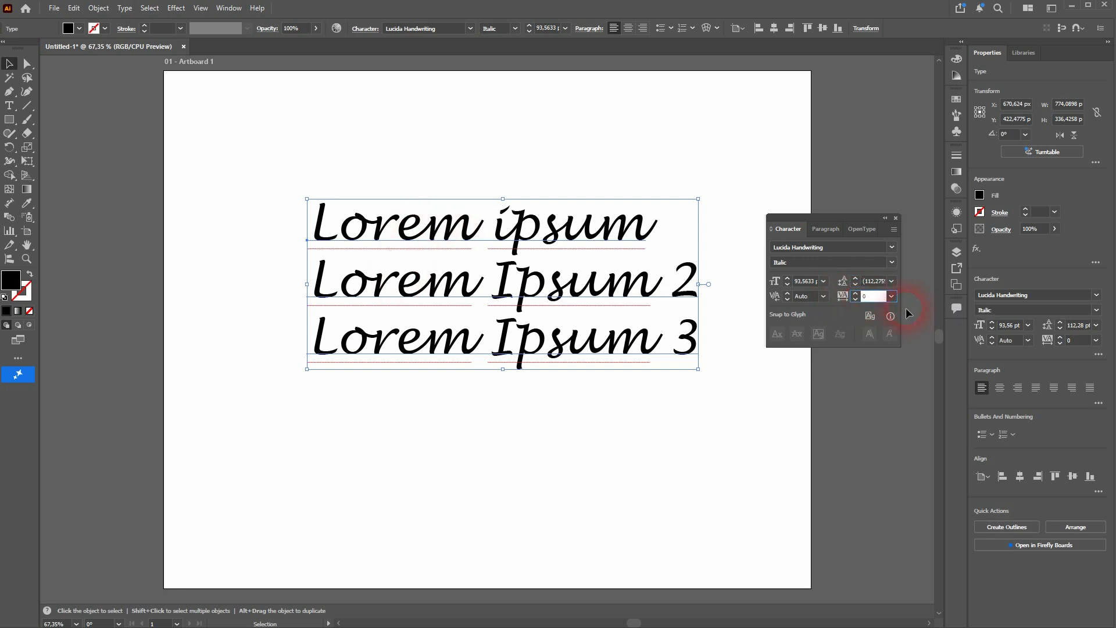
click(891, 295)
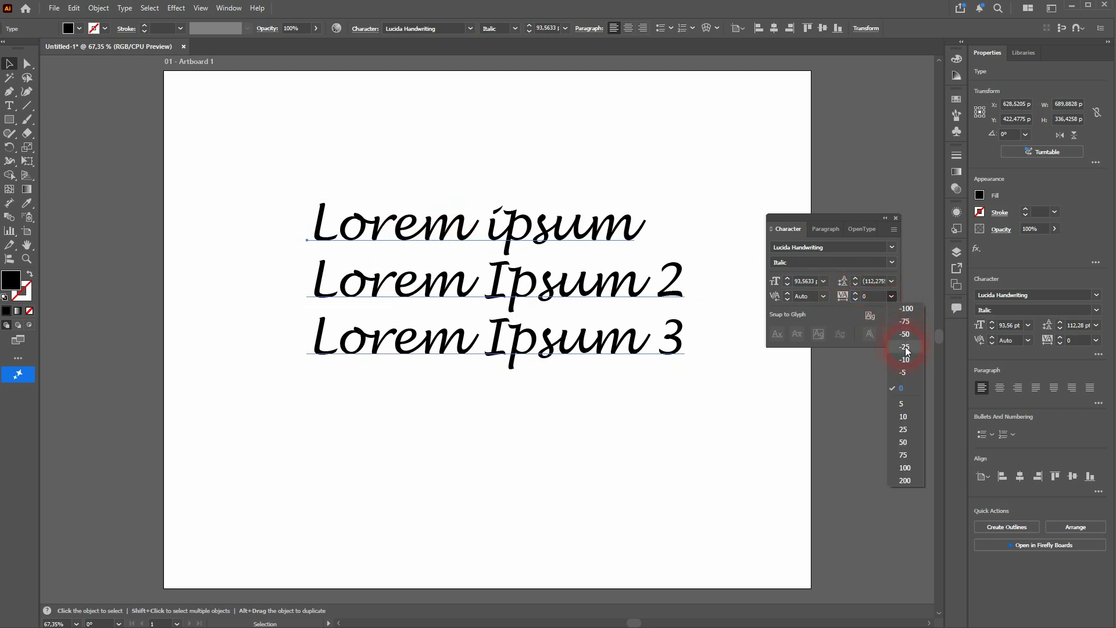
click(910, 388)
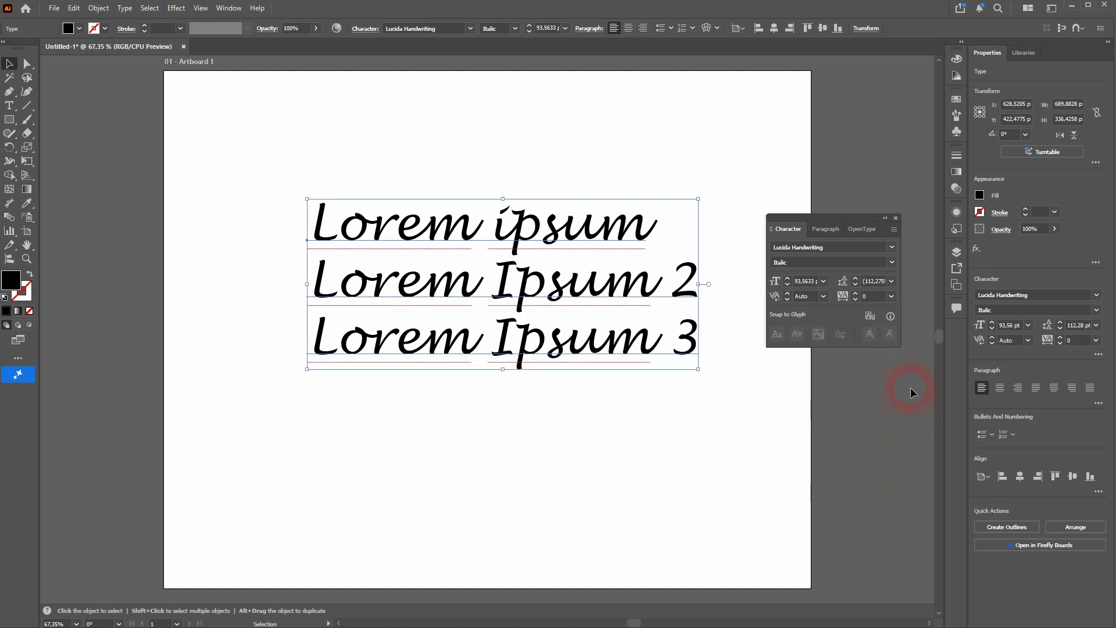
Set the tracking of the letters "psu" in the second line's "Ipsum" to 200 and select the whole text block again
click(9, 107)
drag(515, 281, 619, 297)
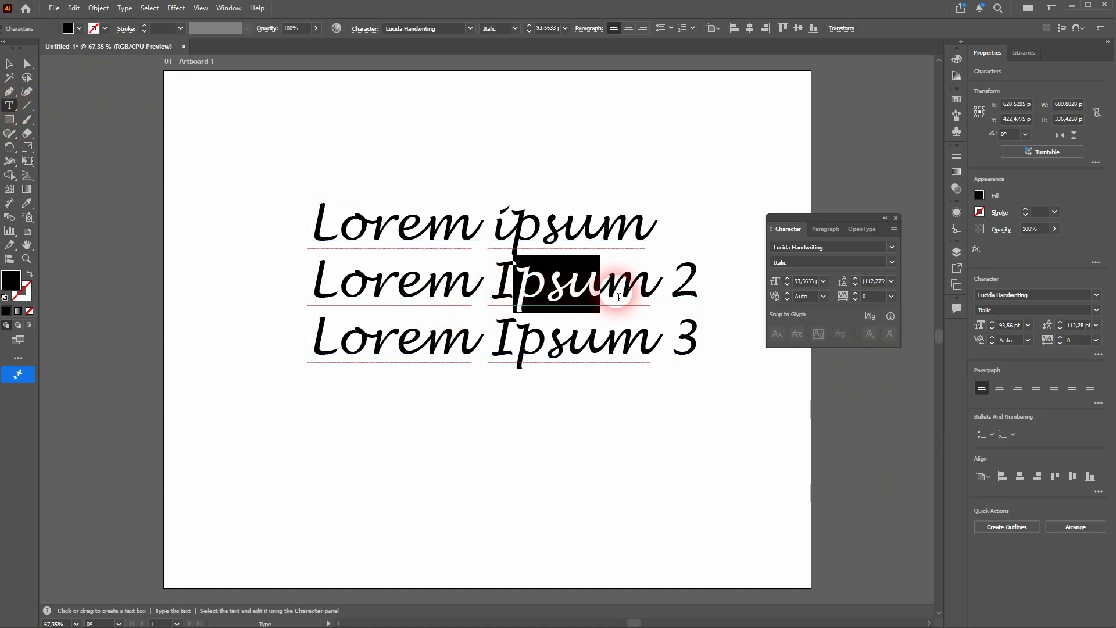
click(890, 296)
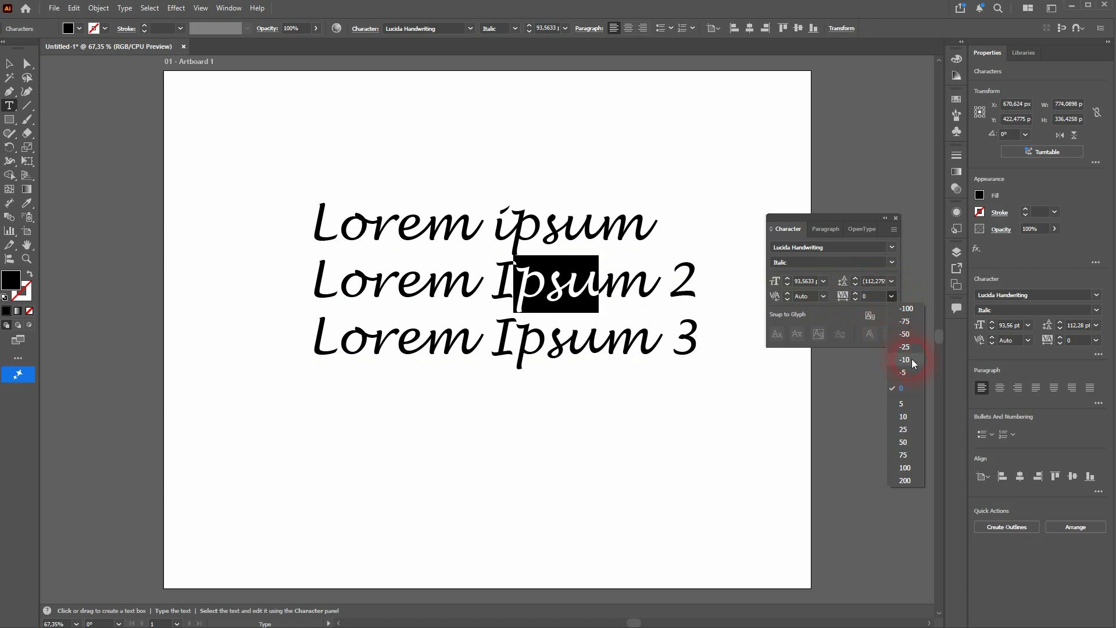
click(905, 480)
click(603, 301)
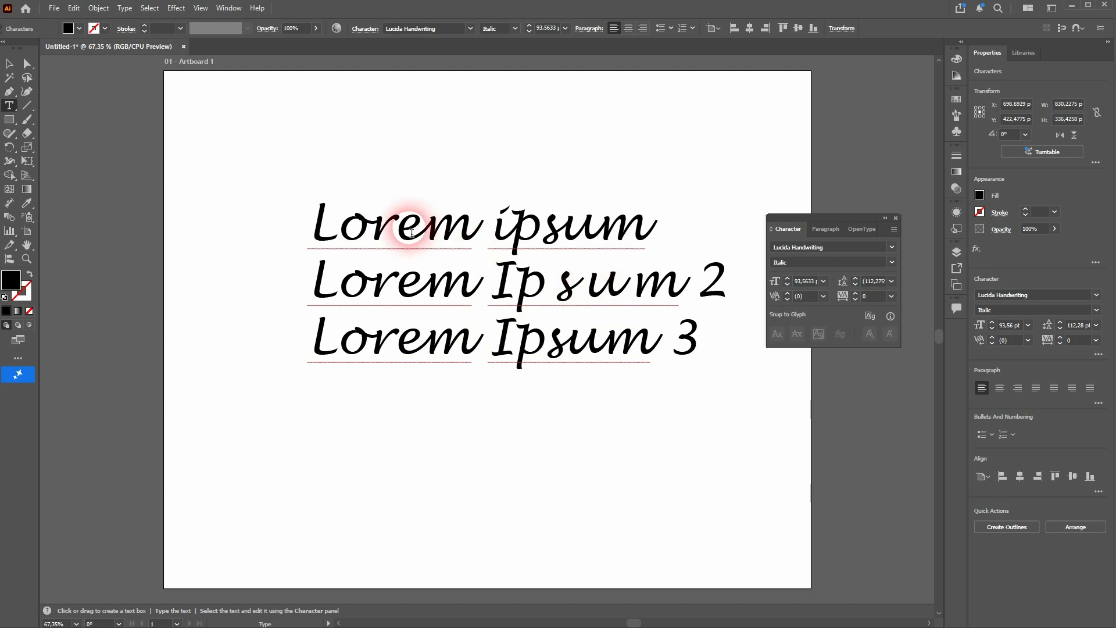
click(9, 64)
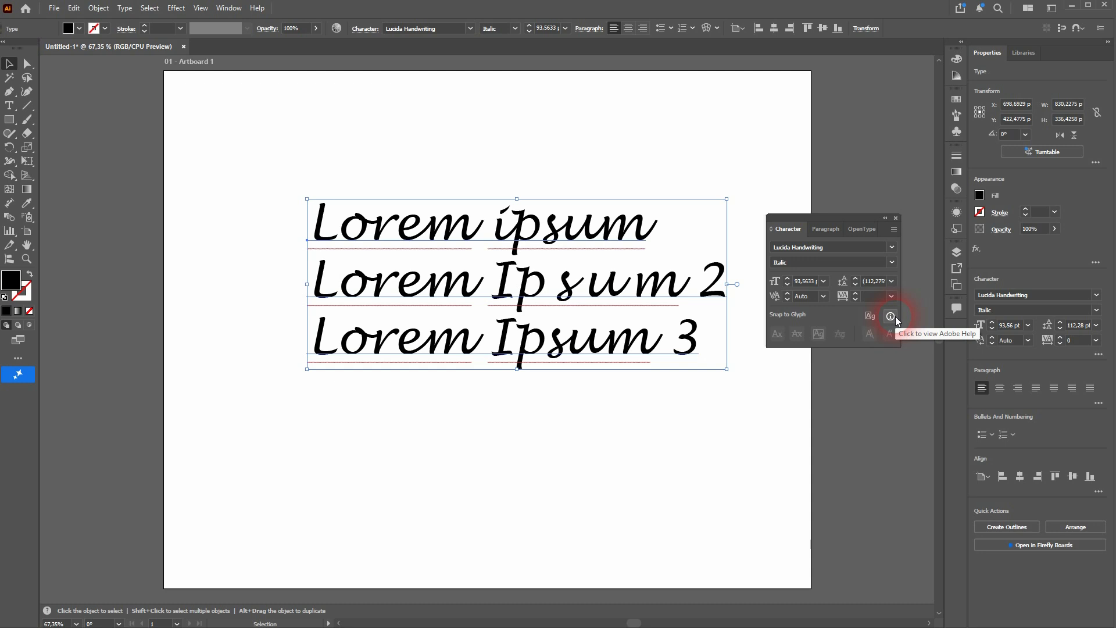
Show the additional character formatting options
click(893, 230)
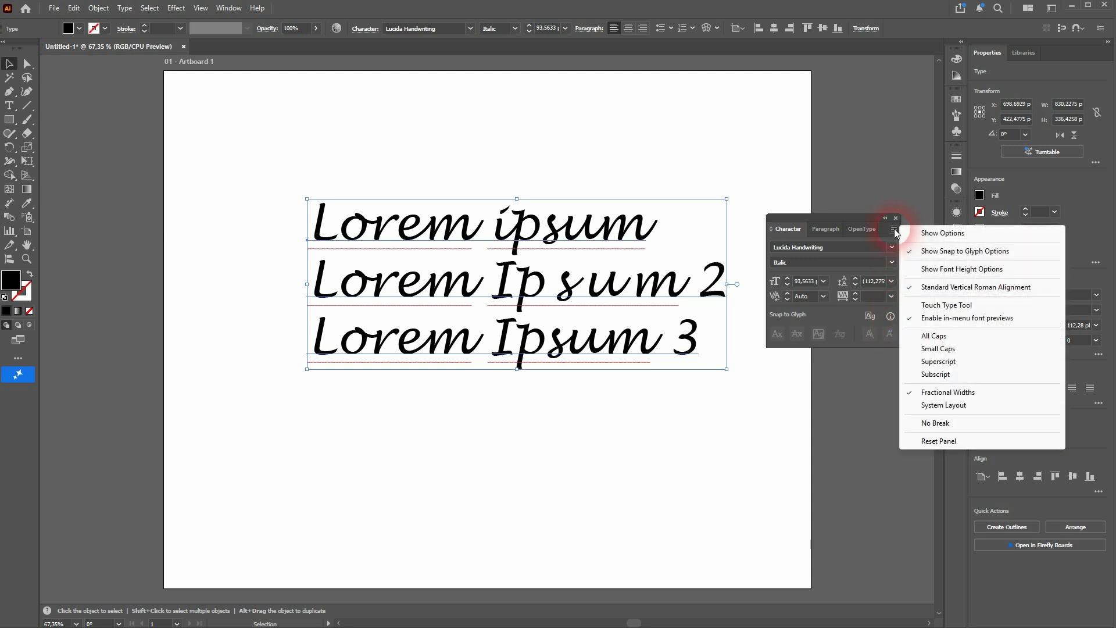
click(946, 234)
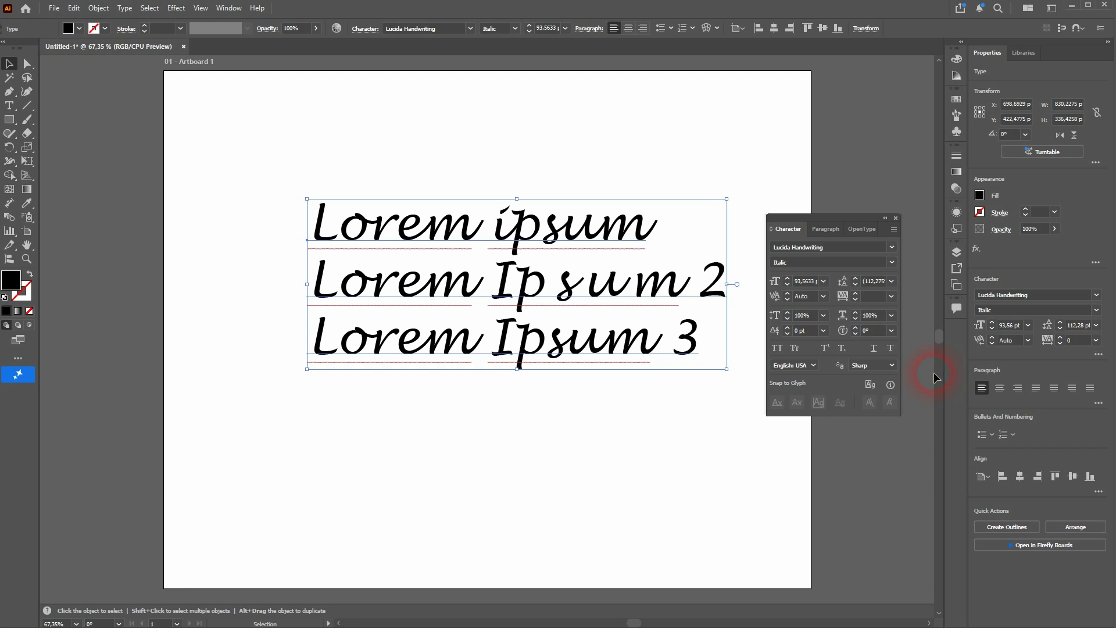
Try a vertical scale of 85% and a horizontal scale of 90% on the text block, restoring each to 100%
click(788, 319)
click(788, 319)
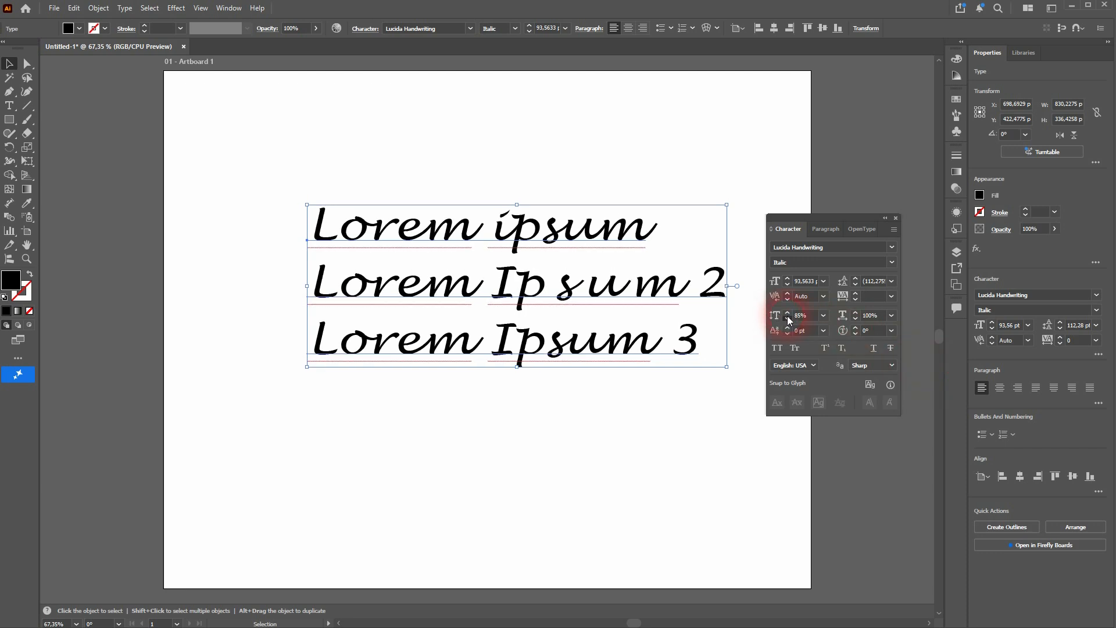
click(787, 314)
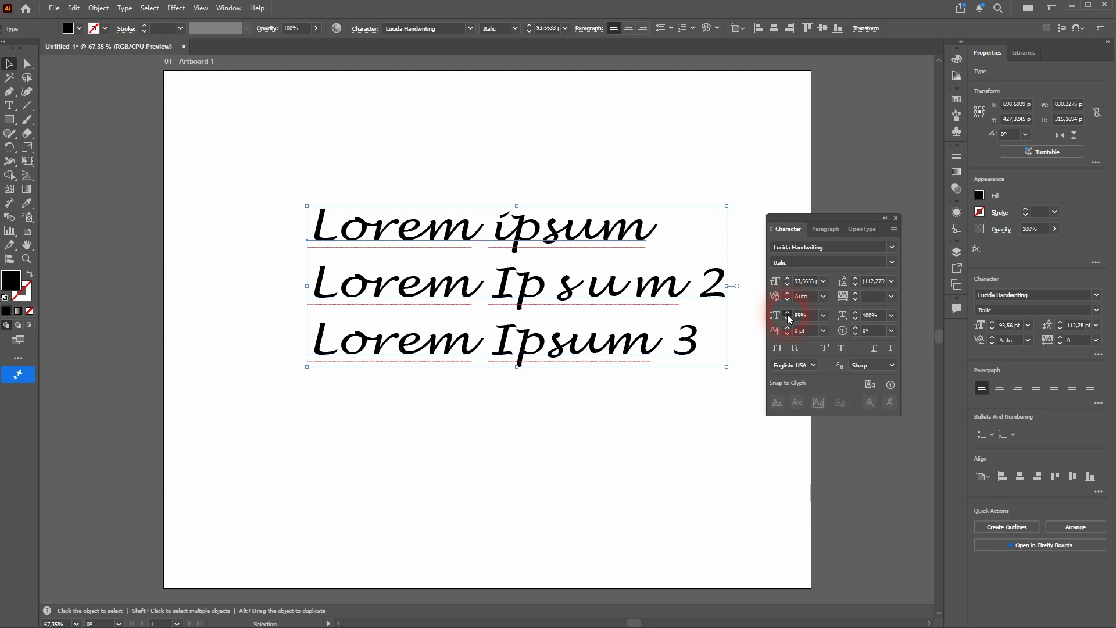
click(788, 315)
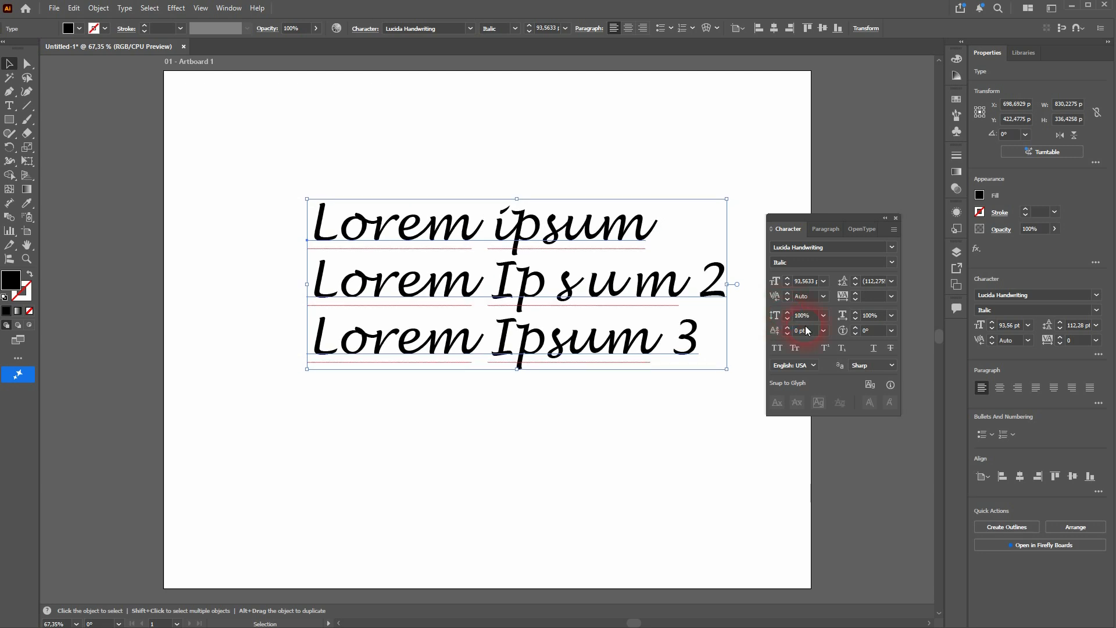
click(854, 318)
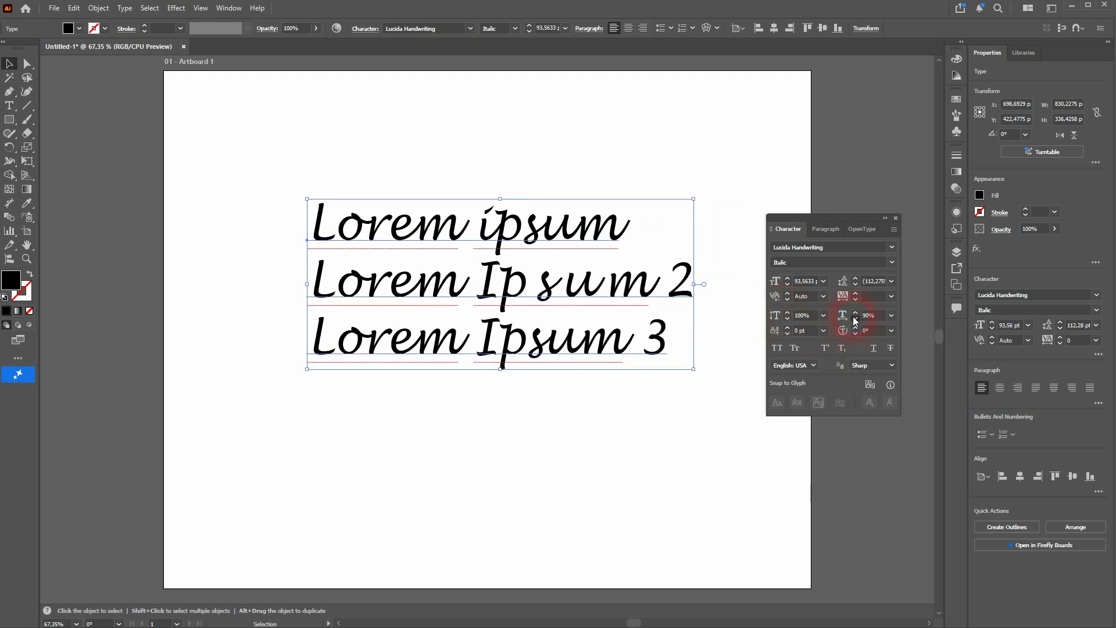
click(855, 313)
click(855, 313)
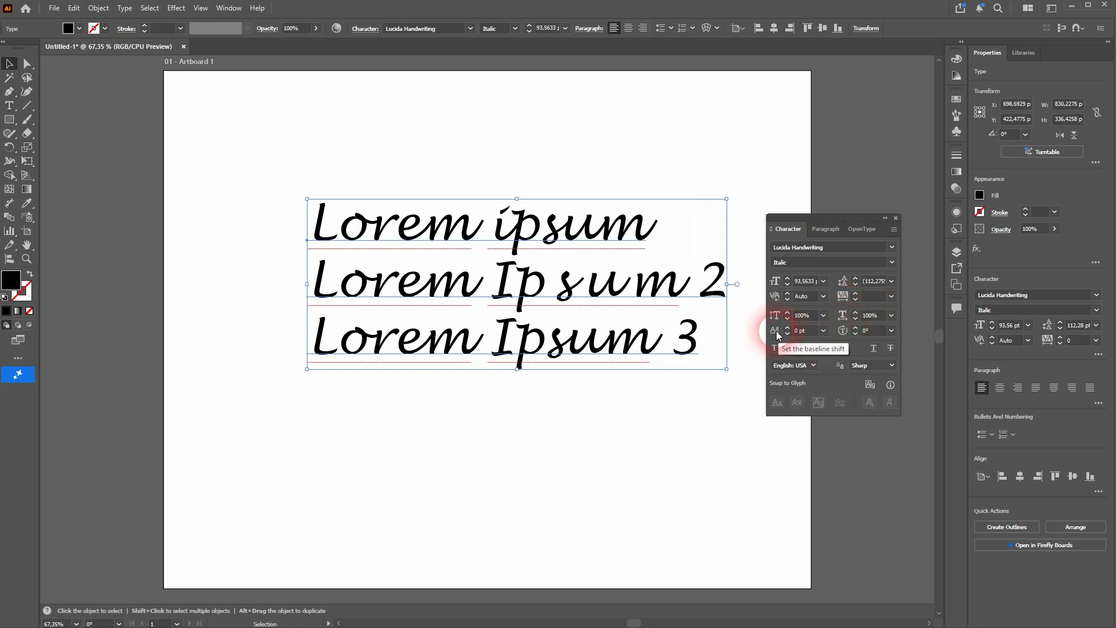
Try a baseline shift of 14 pt on the whole text block, and reset it to 0 pt
drag(787, 329, 787, 331)
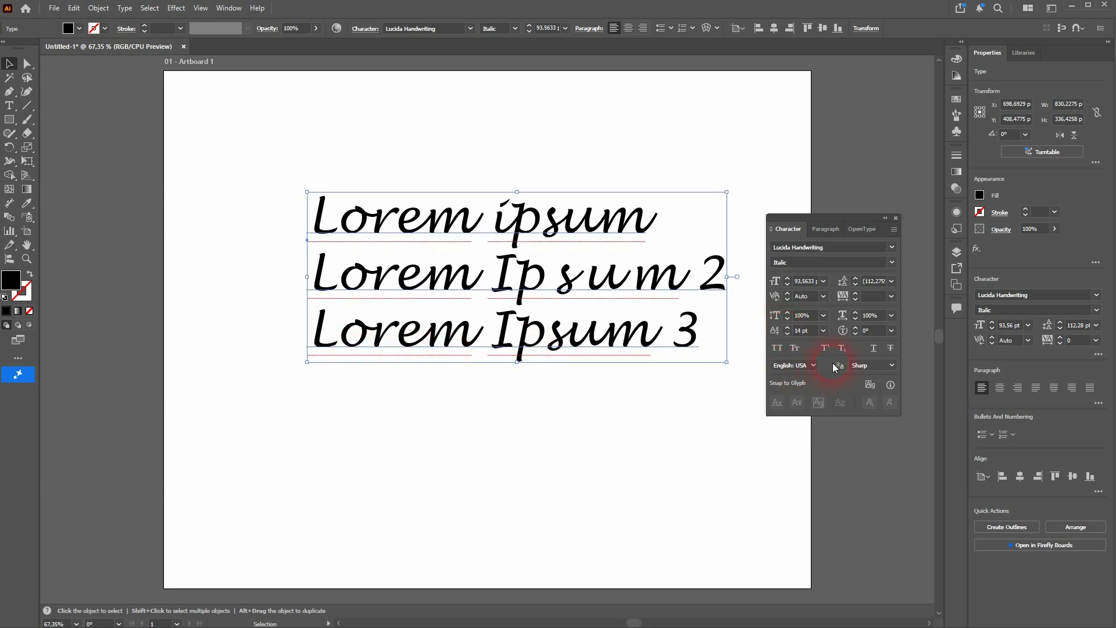
click(821, 332)
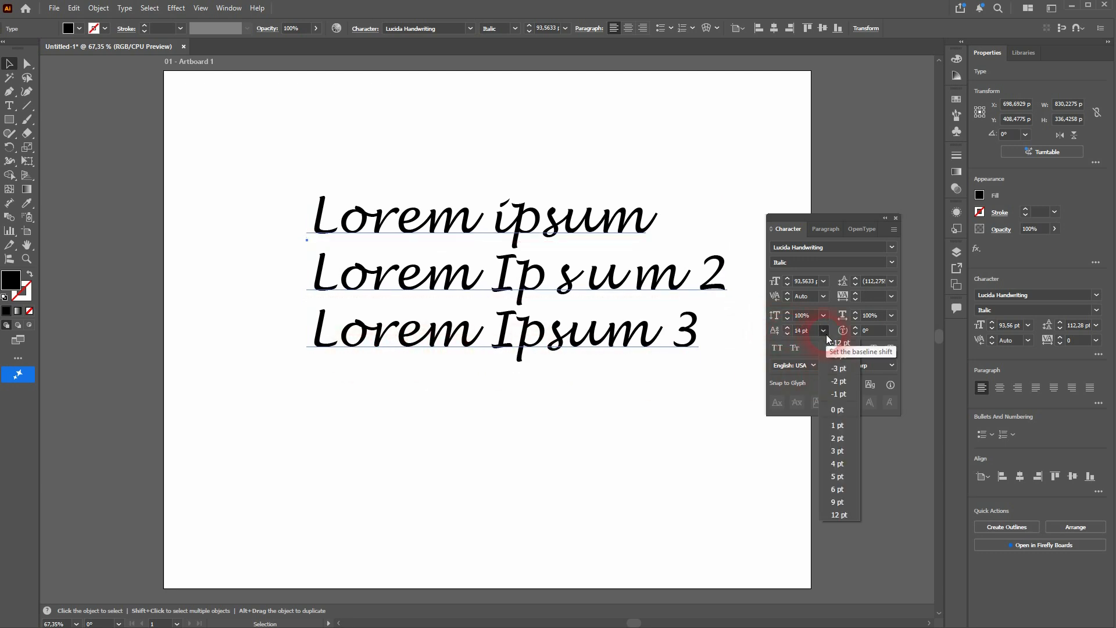
click(845, 411)
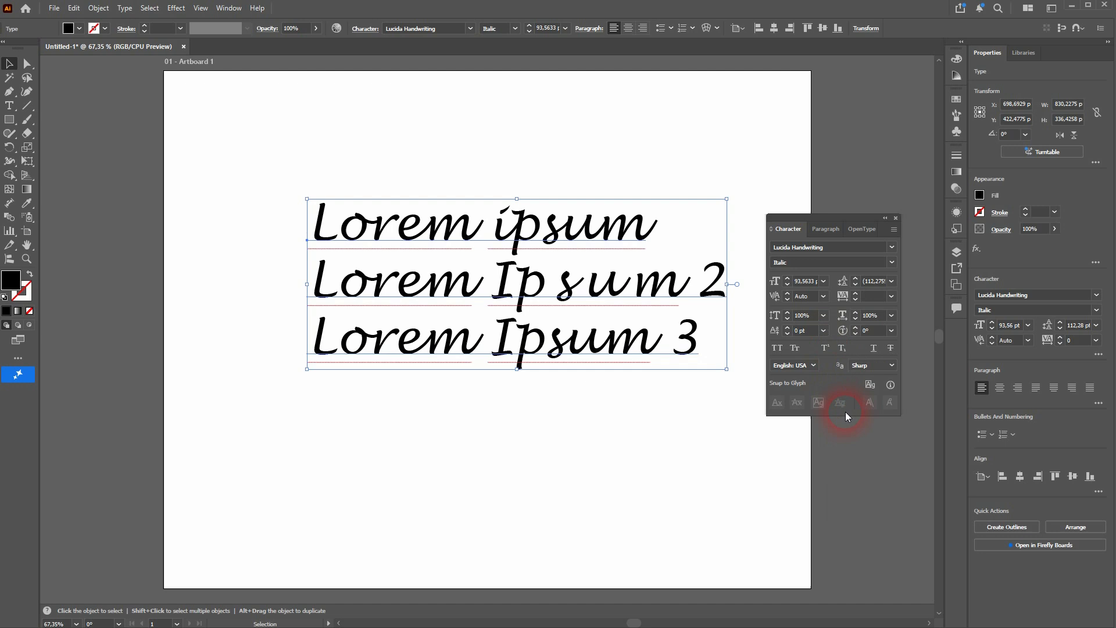
Try character rotations of 8° and -8° on the text block, preview the preset angles, and reset the rotation to 0°
click(856, 328)
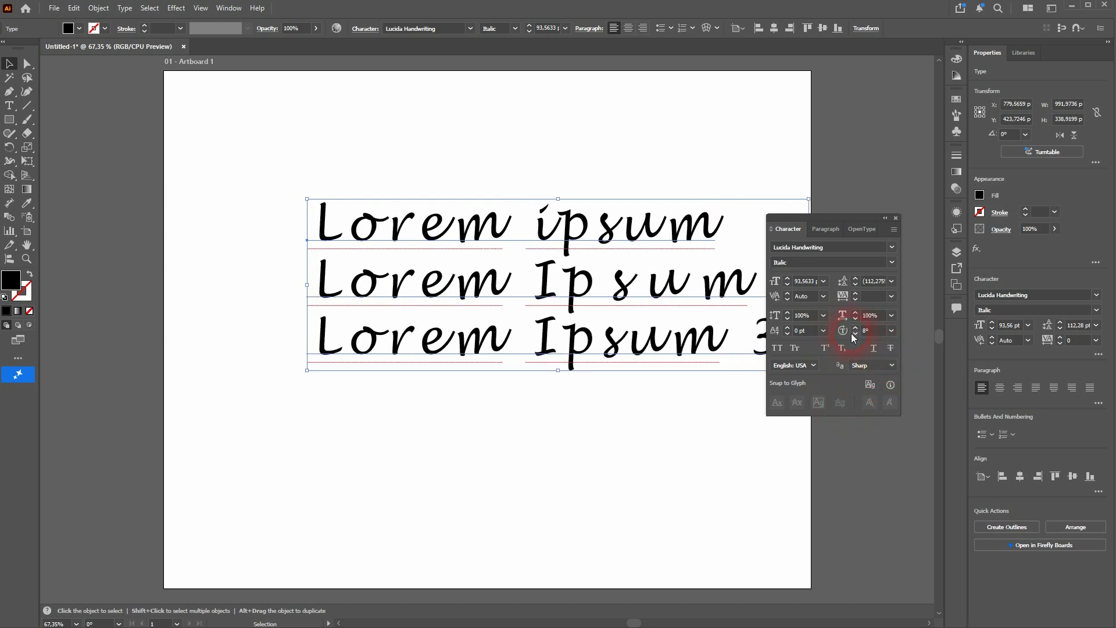
click(854, 332)
click(854, 332)
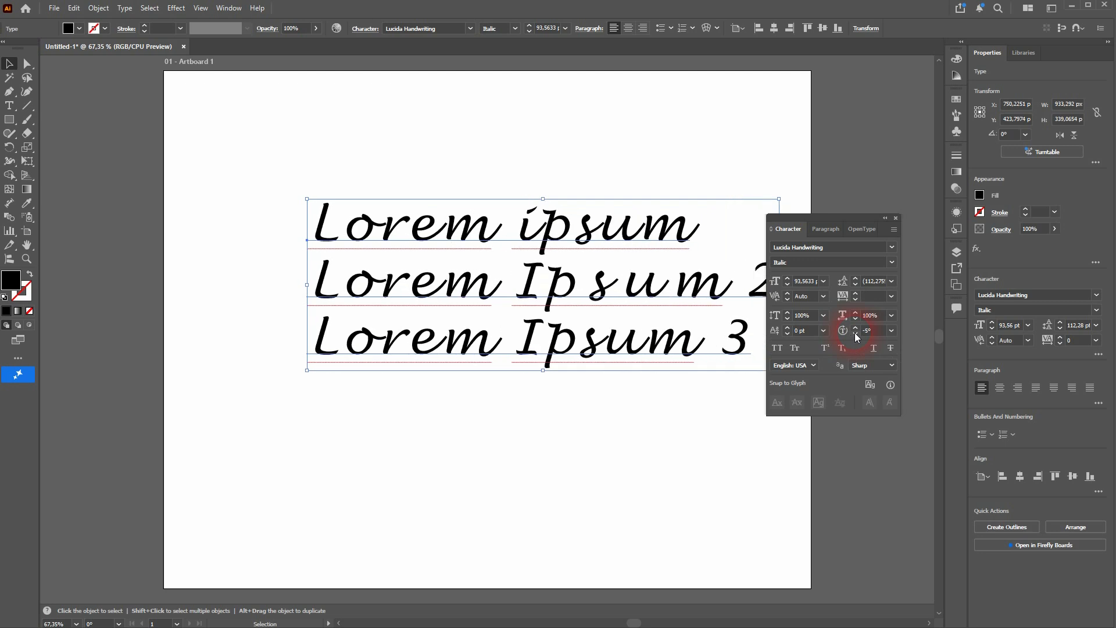
click(854, 333)
click(854, 332)
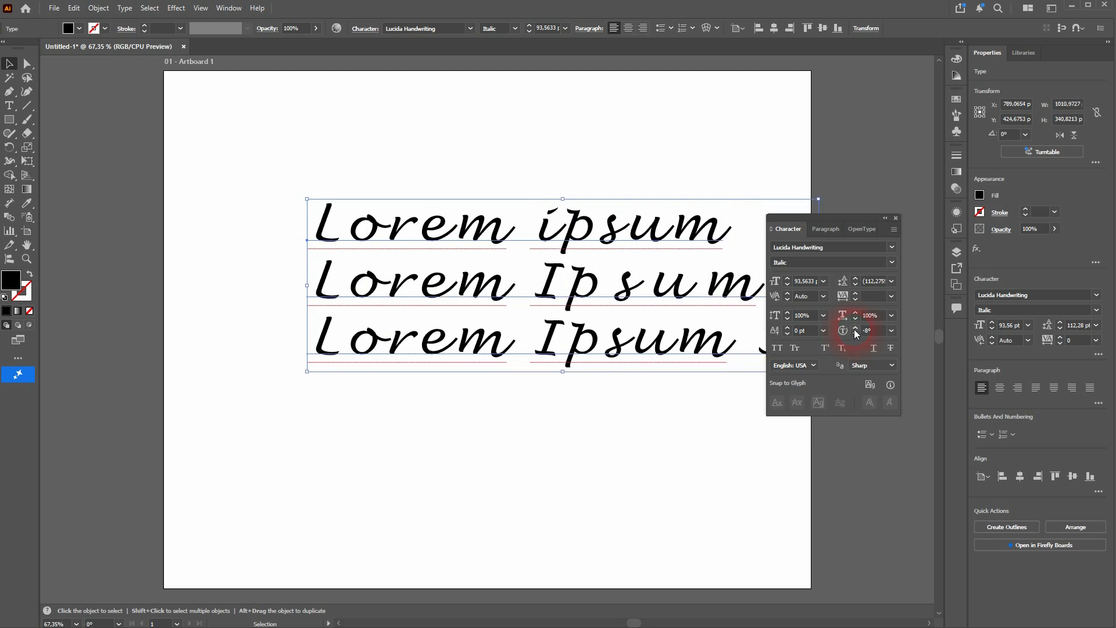
click(854, 329)
click(854, 329)
click(854, 329)
click(855, 329)
click(855, 329)
click(854, 329)
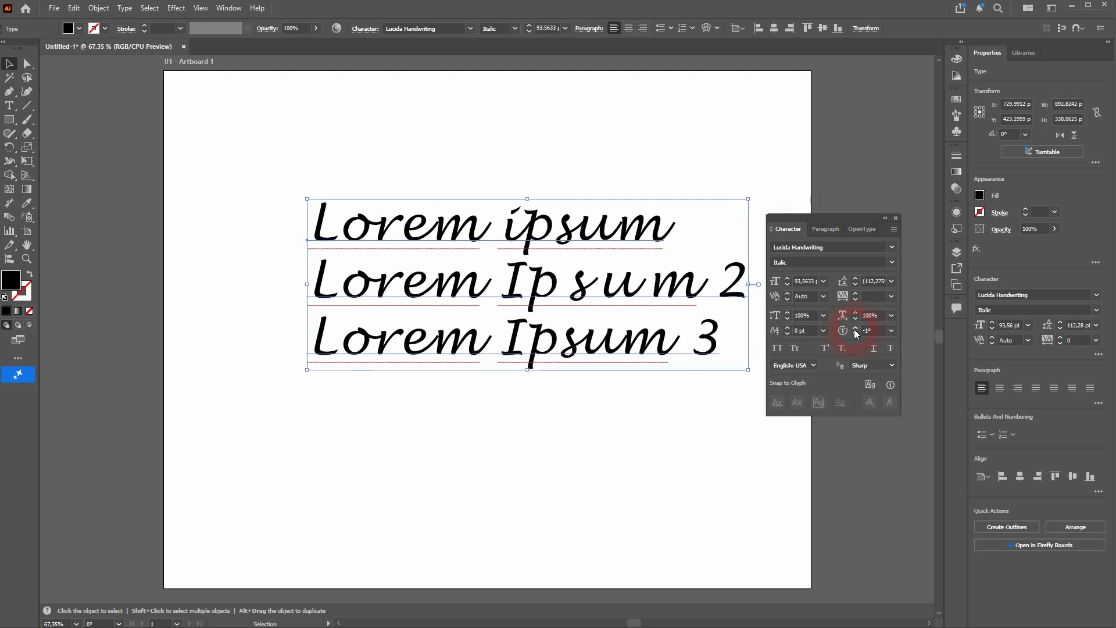
click(891, 331)
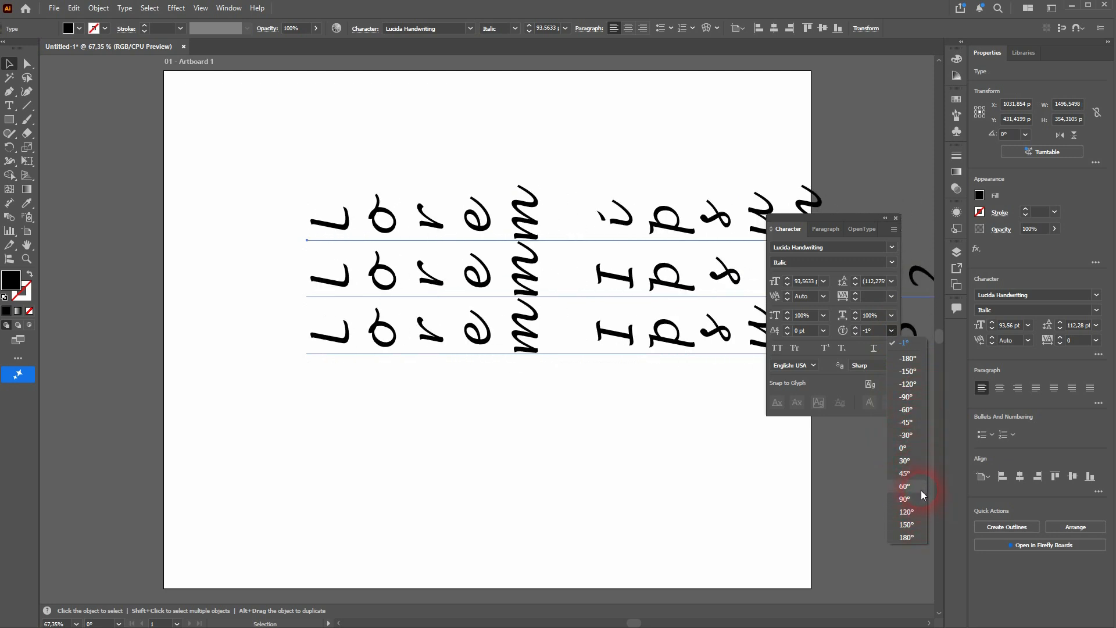
click(914, 448)
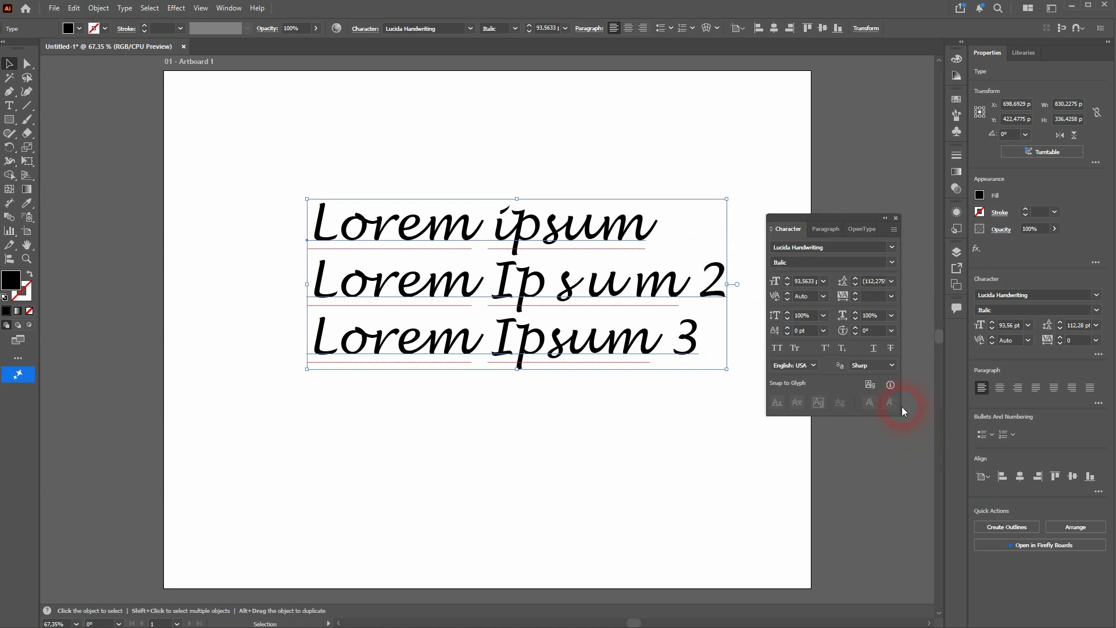
Turn All Caps on and off for the text block, and do the same with Small Caps
click(779, 349)
click(779, 349)
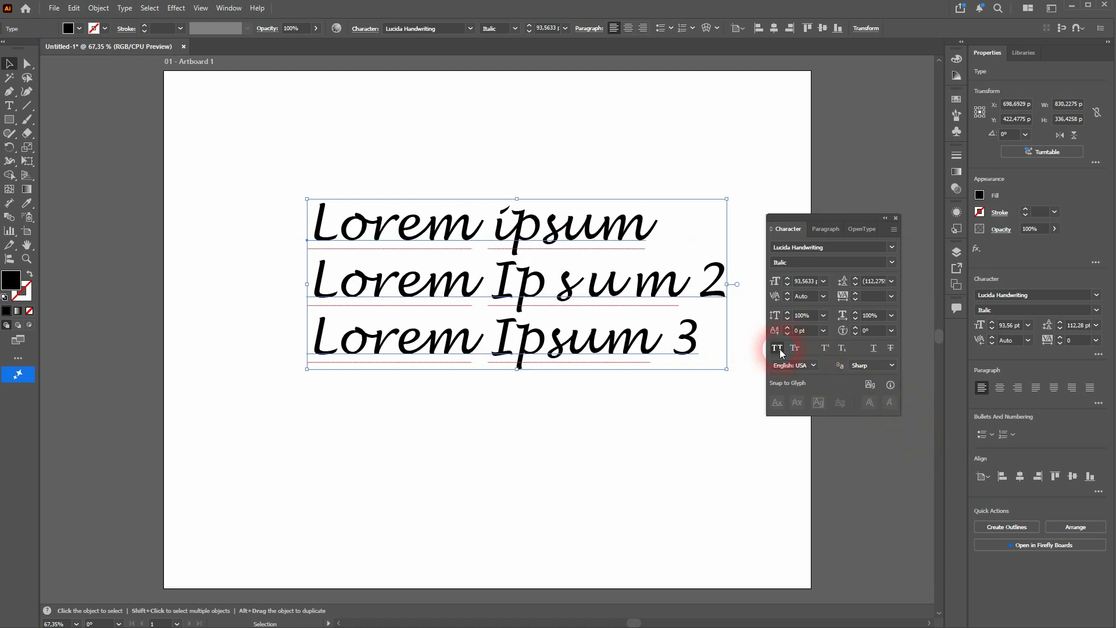
click(795, 349)
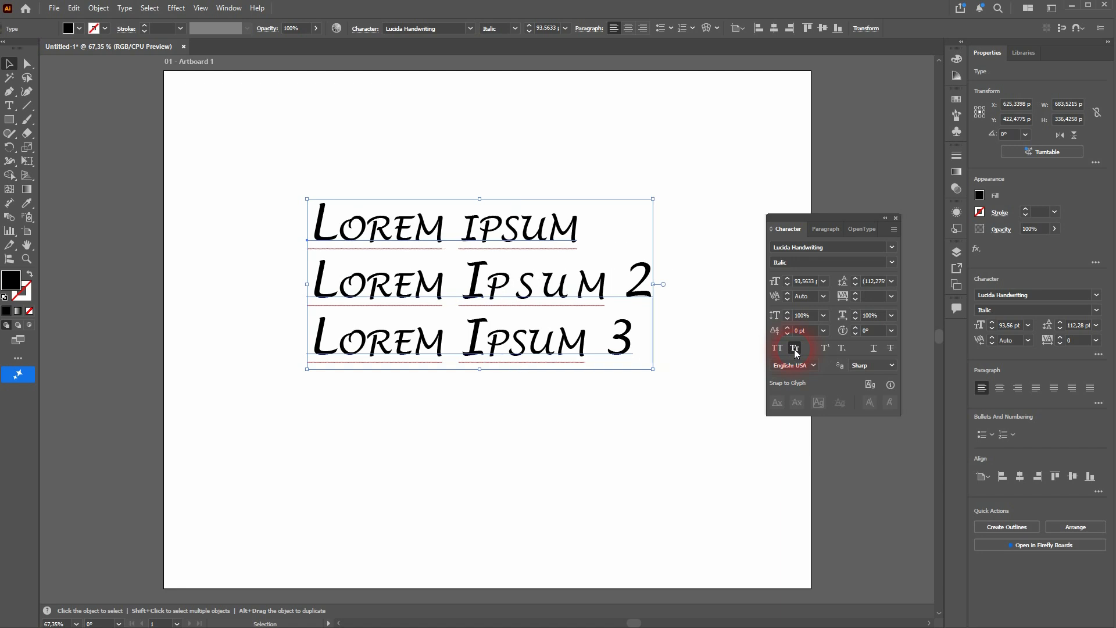
click(795, 348)
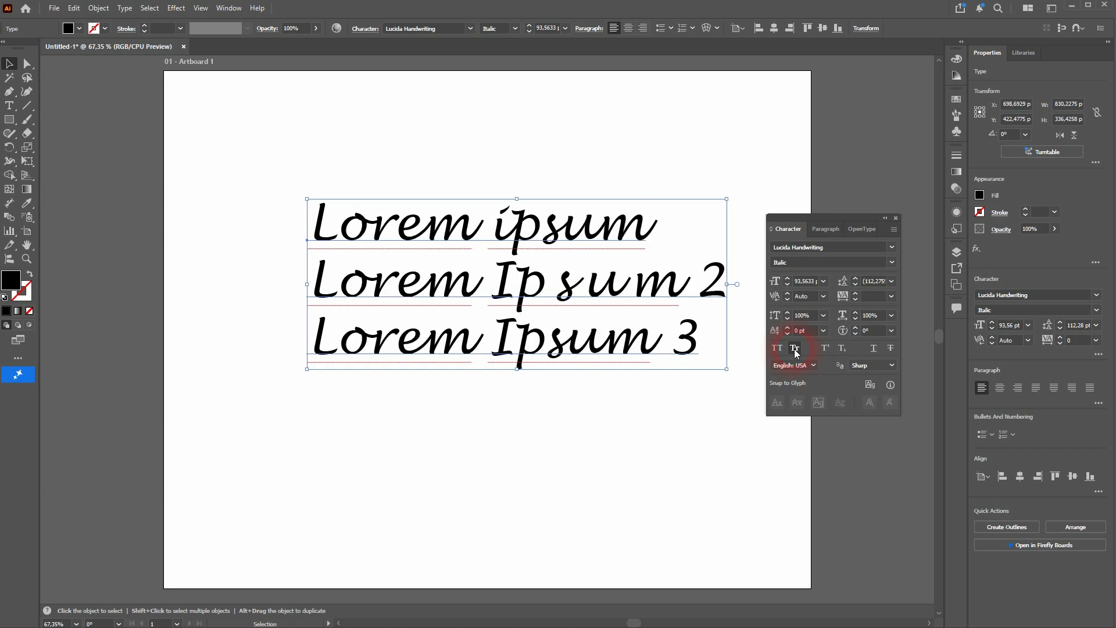
Try Superscript on the whole text block, and Superscript and Subscript on the second line's digit "2", restoring normal position
click(830, 352)
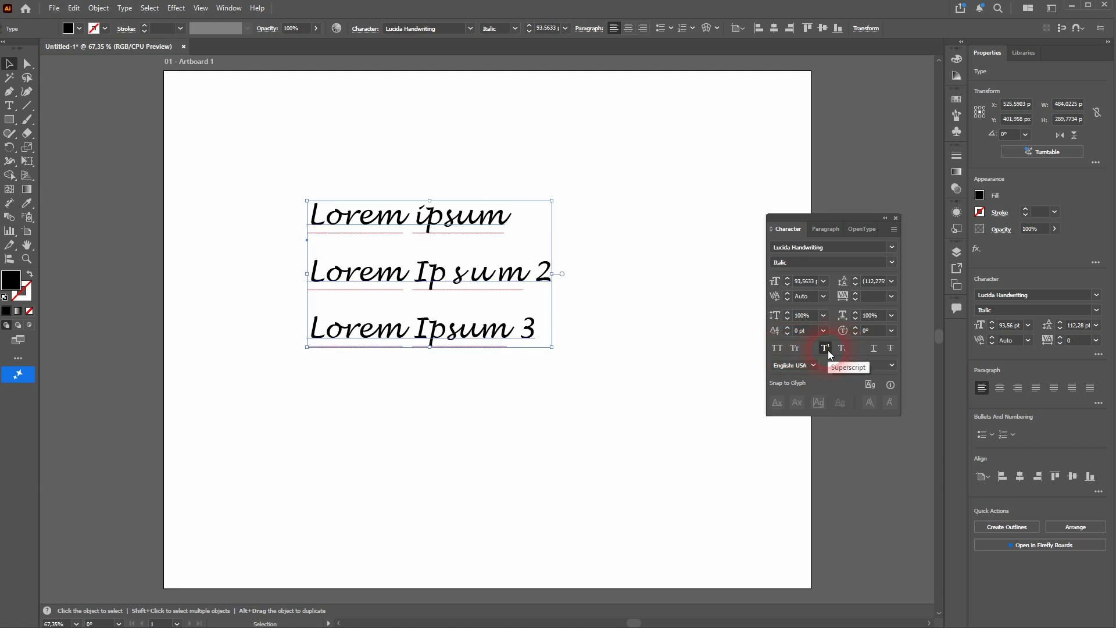
click(828, 350)
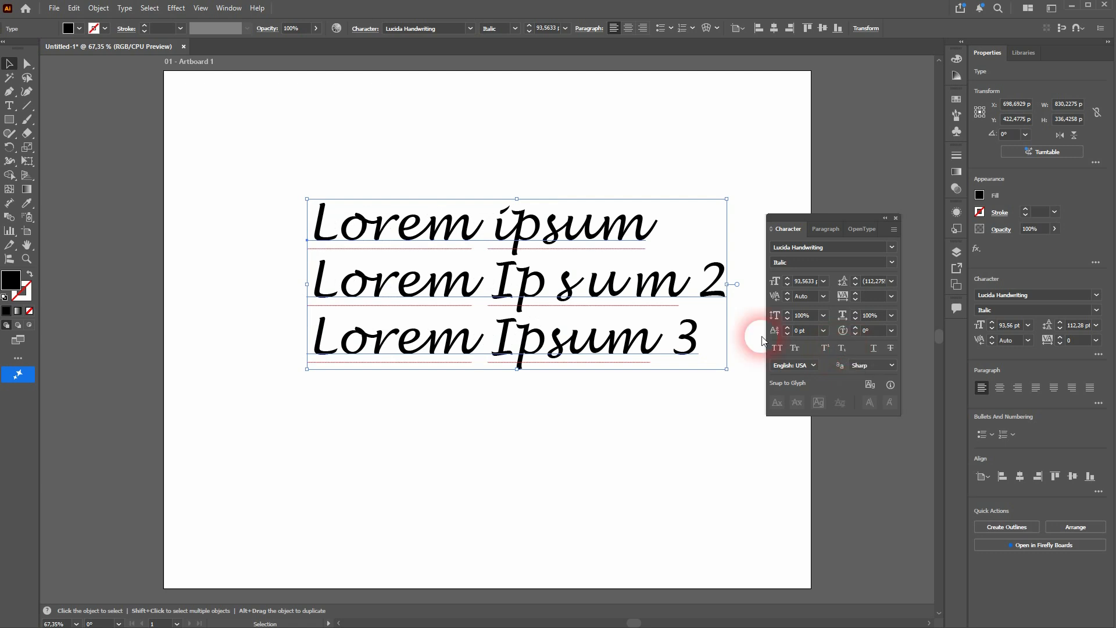
click(10, 105)
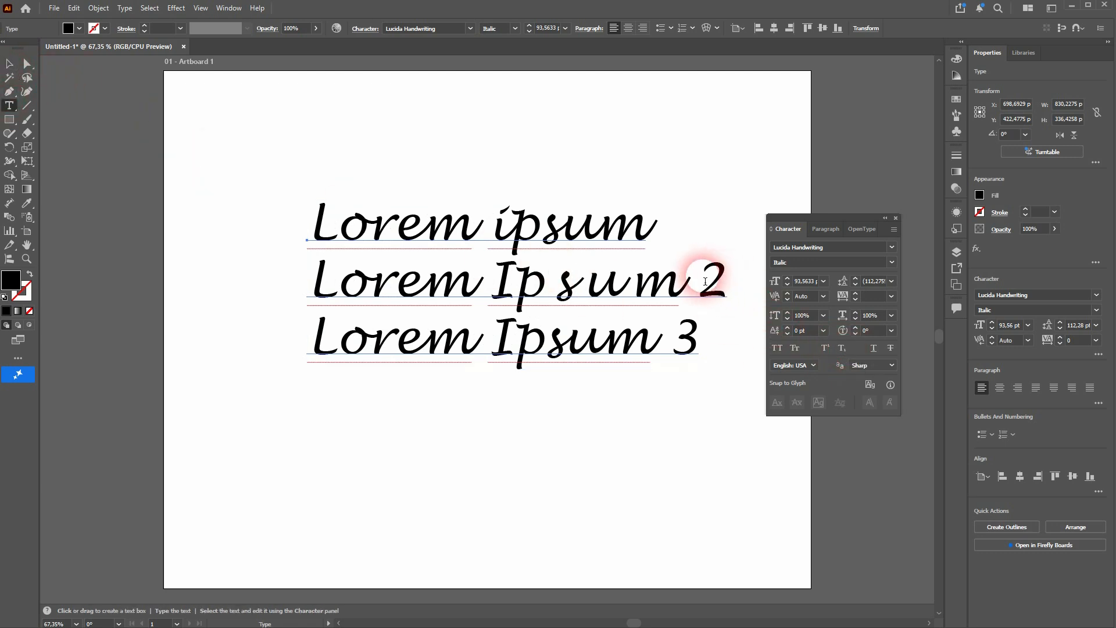
drag(727, 282, 695, 284)
click(824, 349)
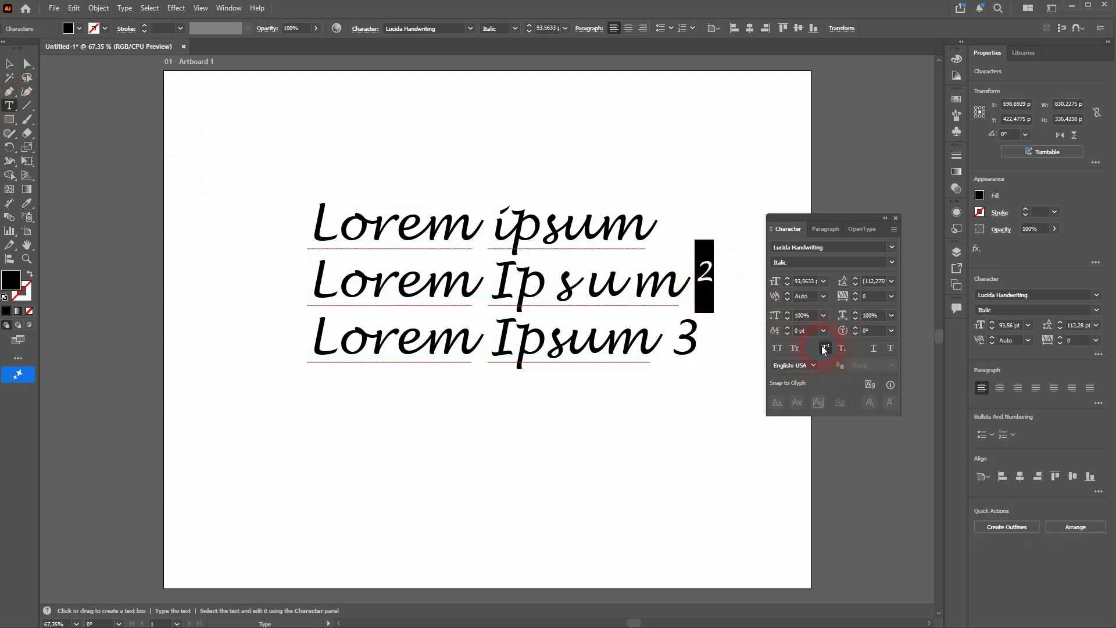
click(842, 349)
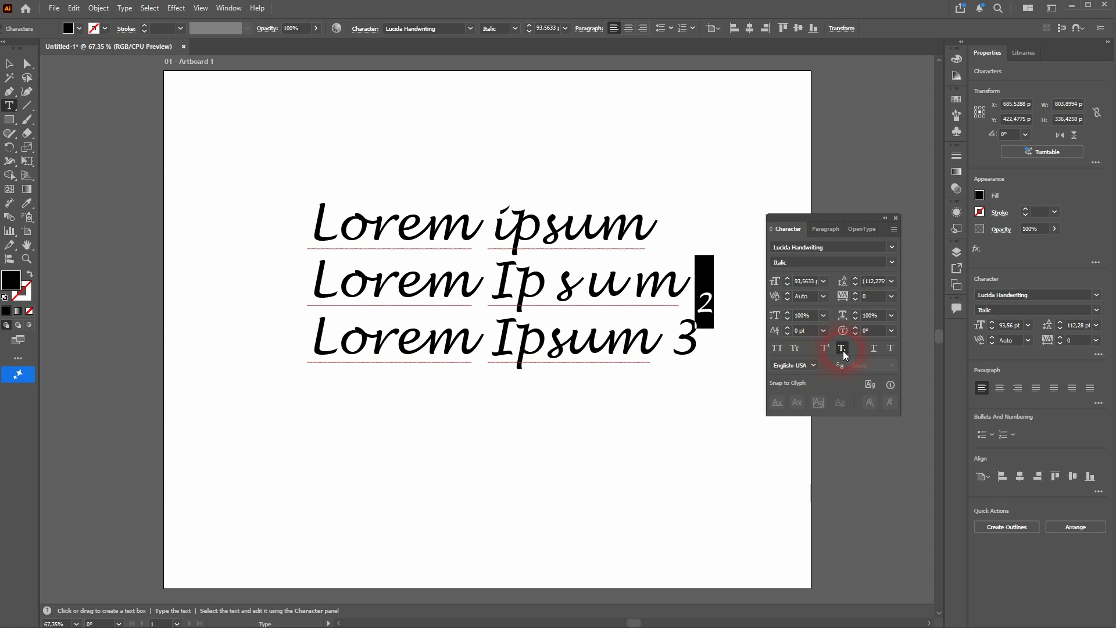
click(842, 349)
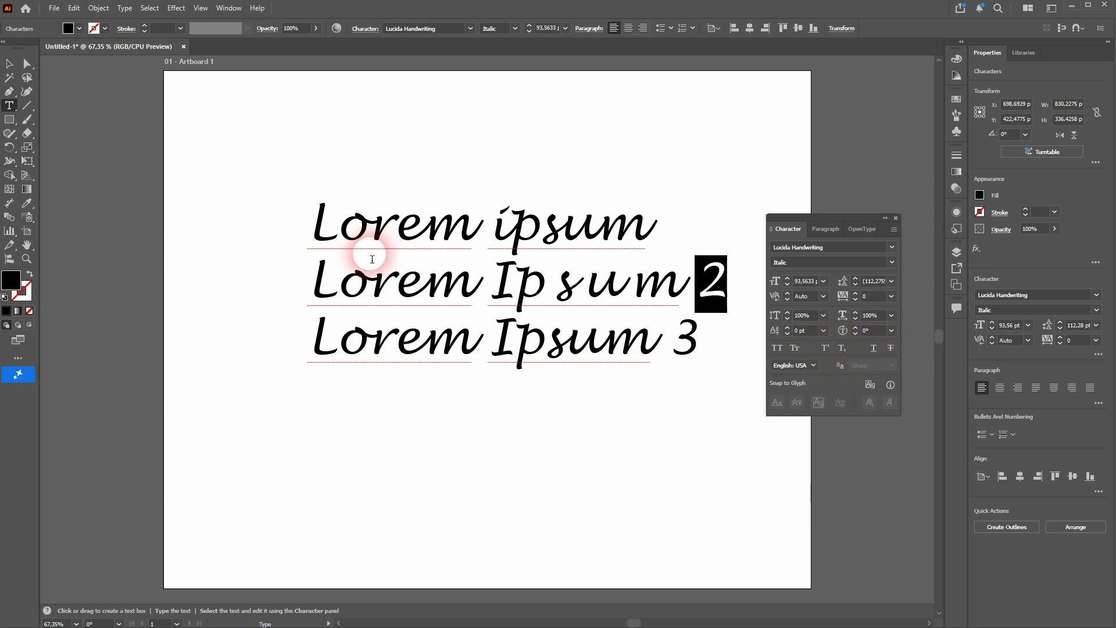
Select the whole text block as an object and turn Underline and Strikethrough on and off in turn
click(10, 63)
click(878, 347)
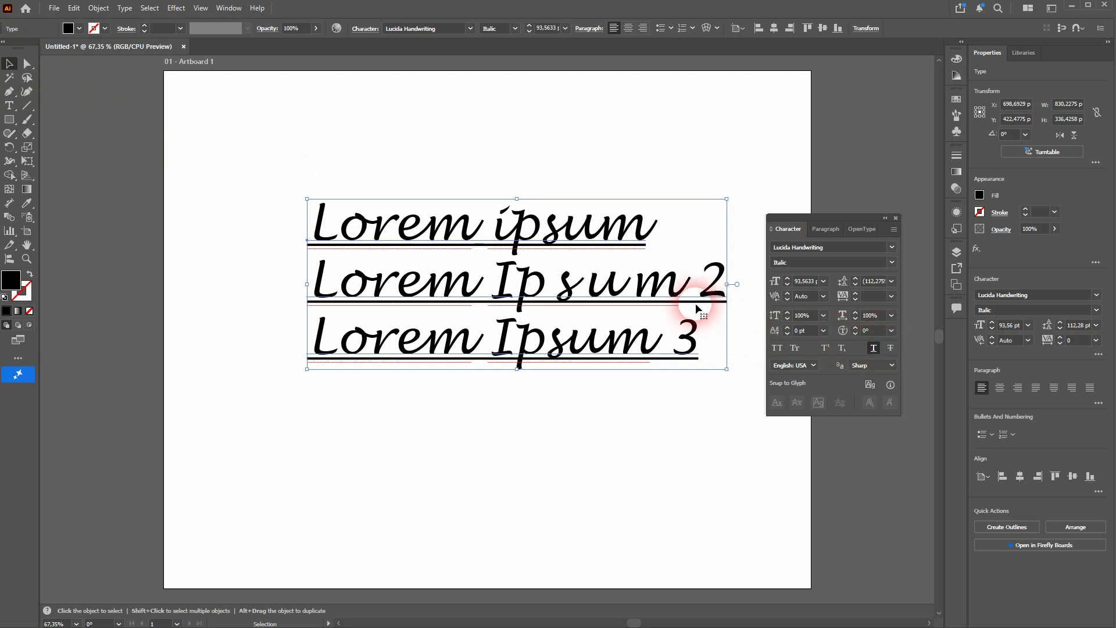
click(874, 347)
click(890, 349)
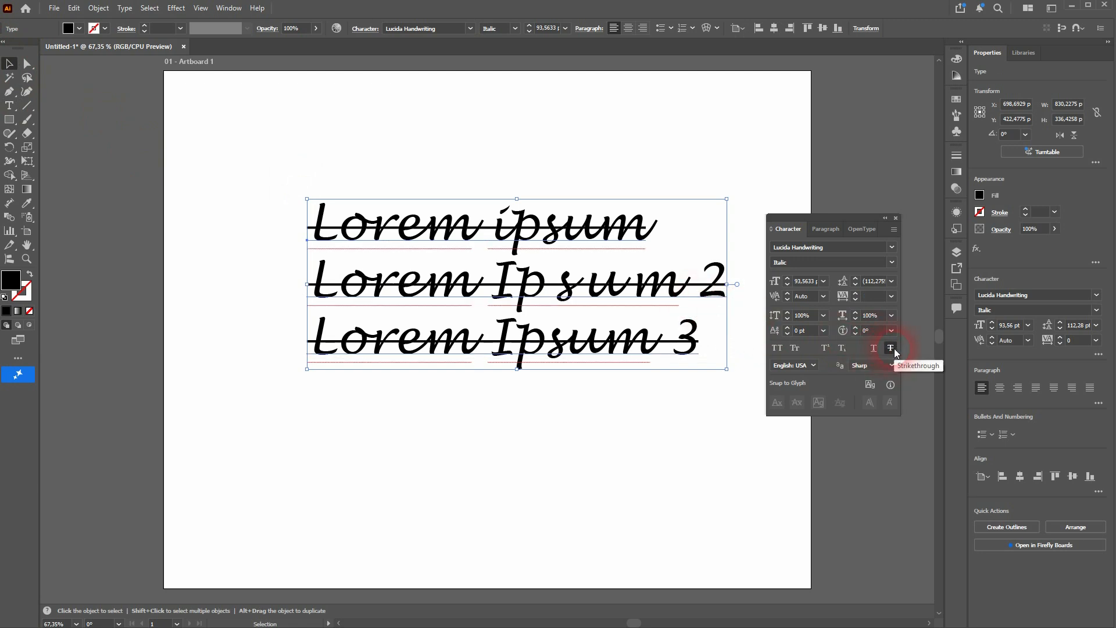
click(892, 349)
Look at the available text languages, and try the Crisp and Strong anti-aliasing methods before restoring Sharp
click(813, 364)
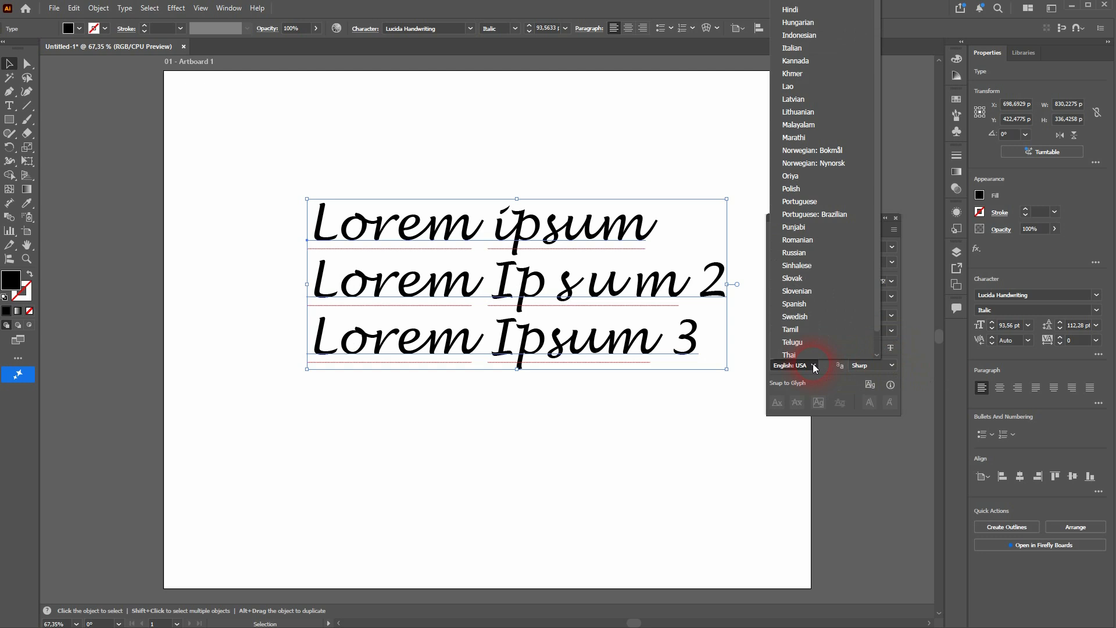
click(814, 366)
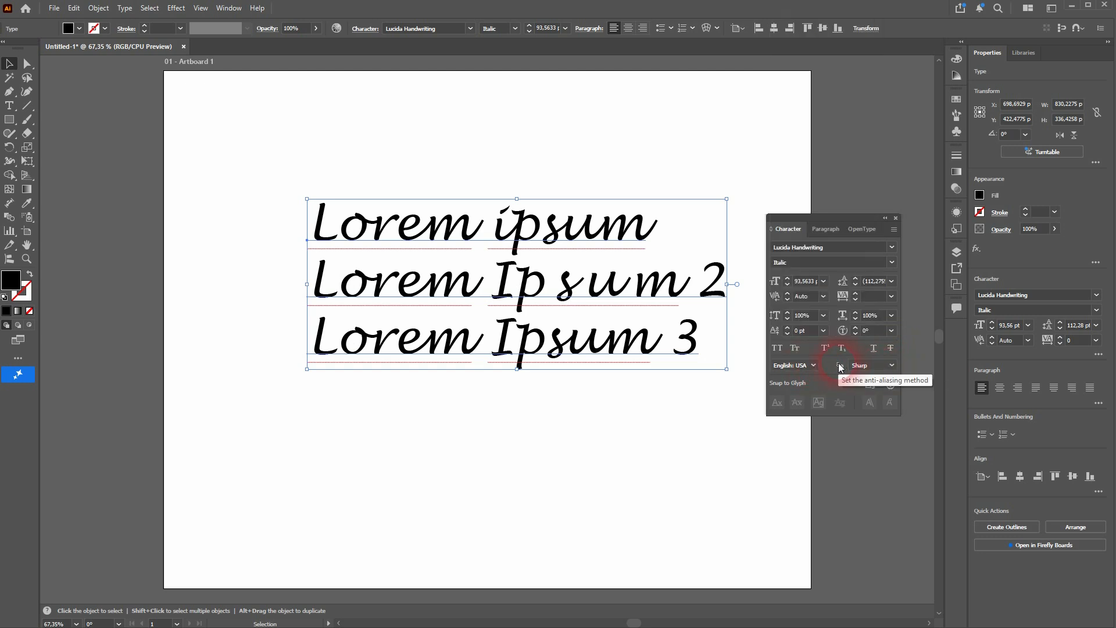
click(891, 365)
click(887, 411)
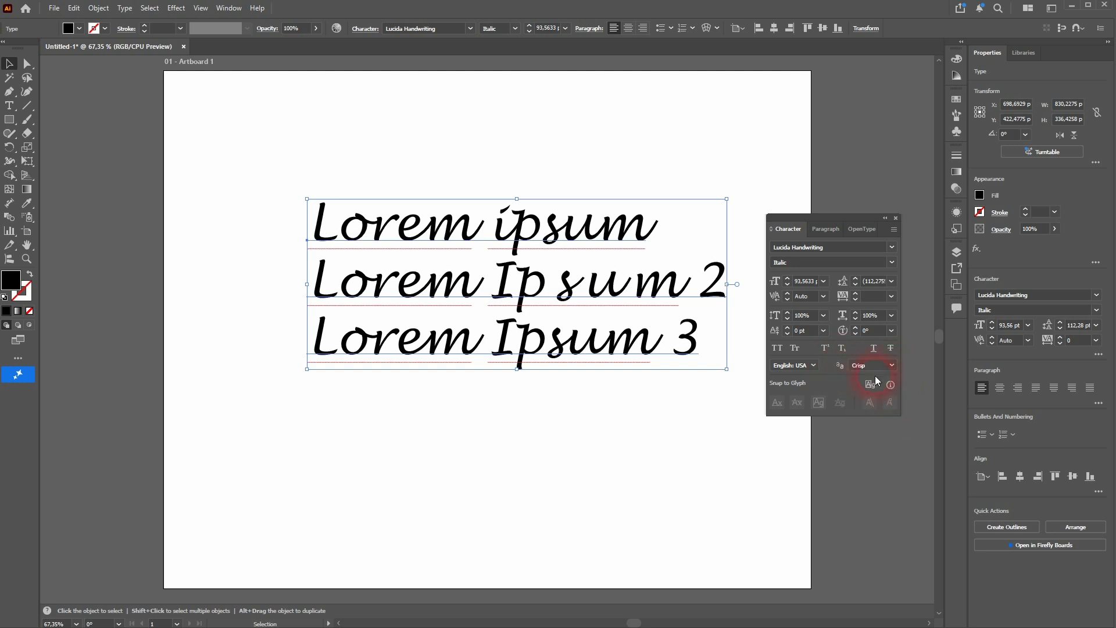
click(891, 366)
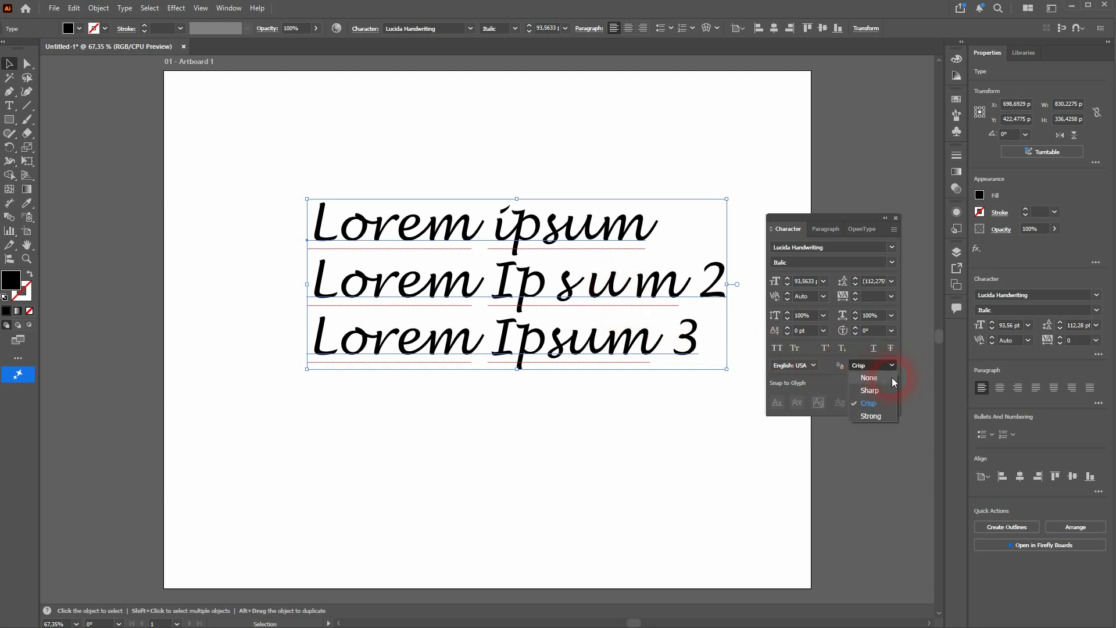
click(884, 416)
click(891, 364)
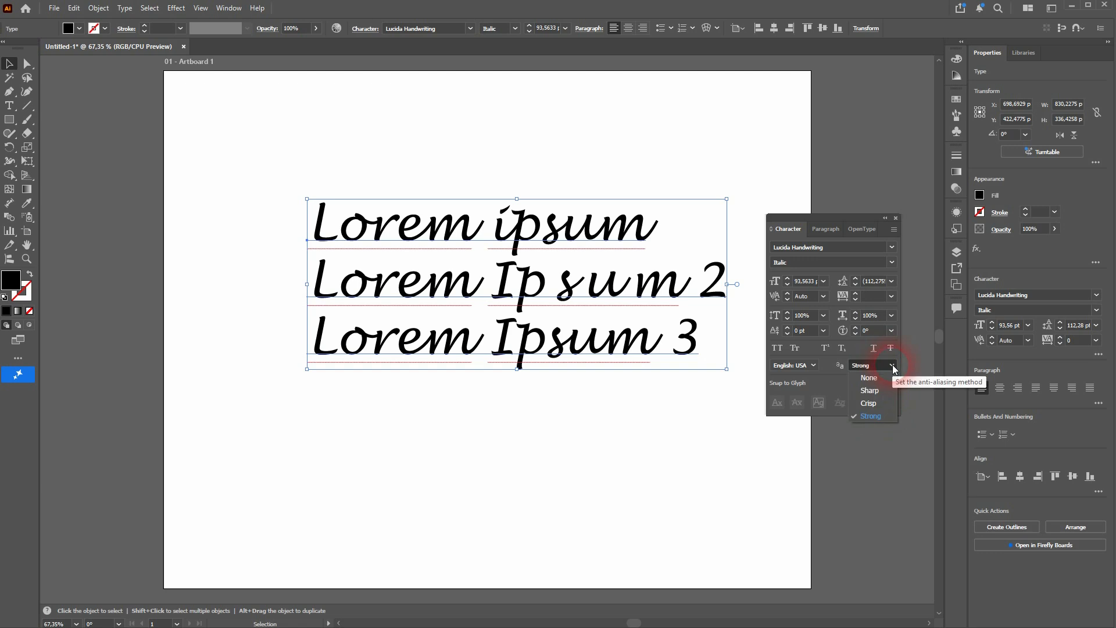
click(887, 391)
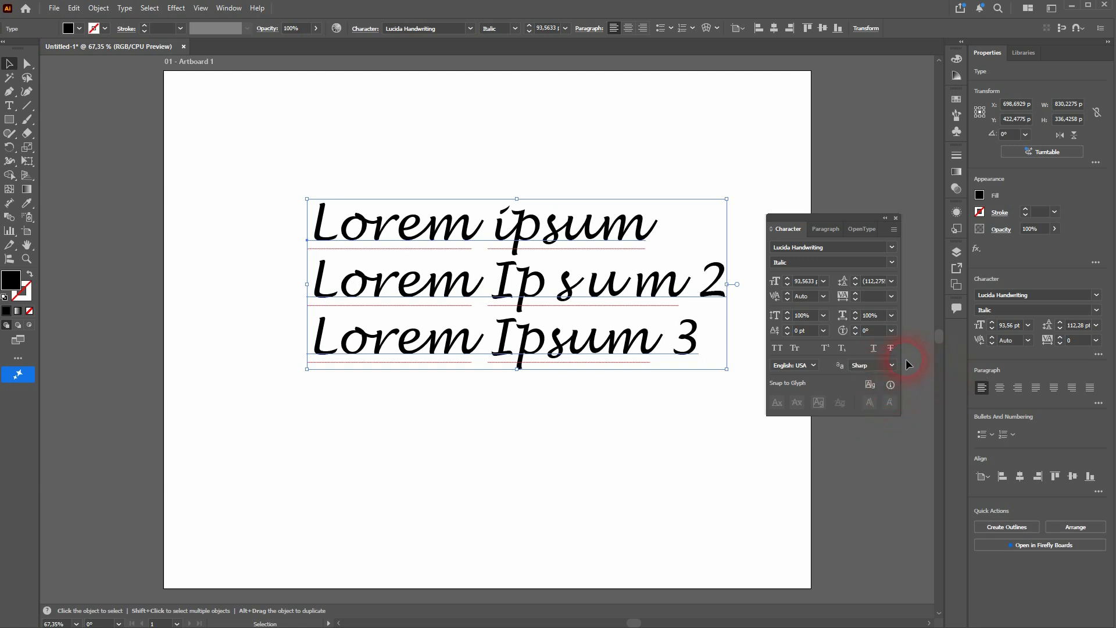
Hide the additional character formatting options and show them again
click(894, 229)
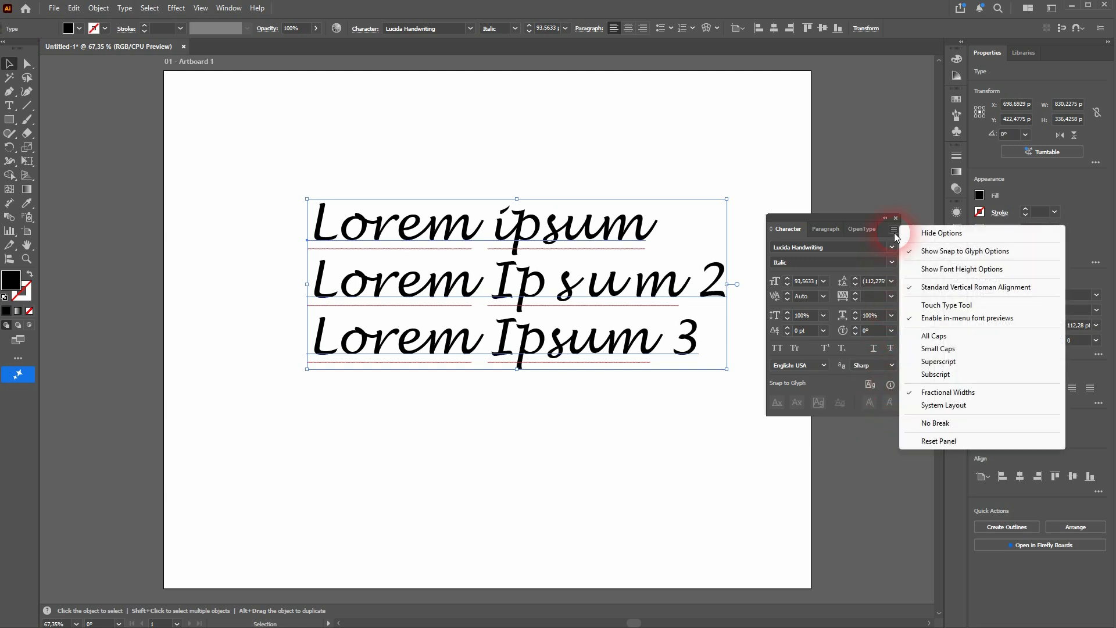
click(954, 233)
click(893, 229)
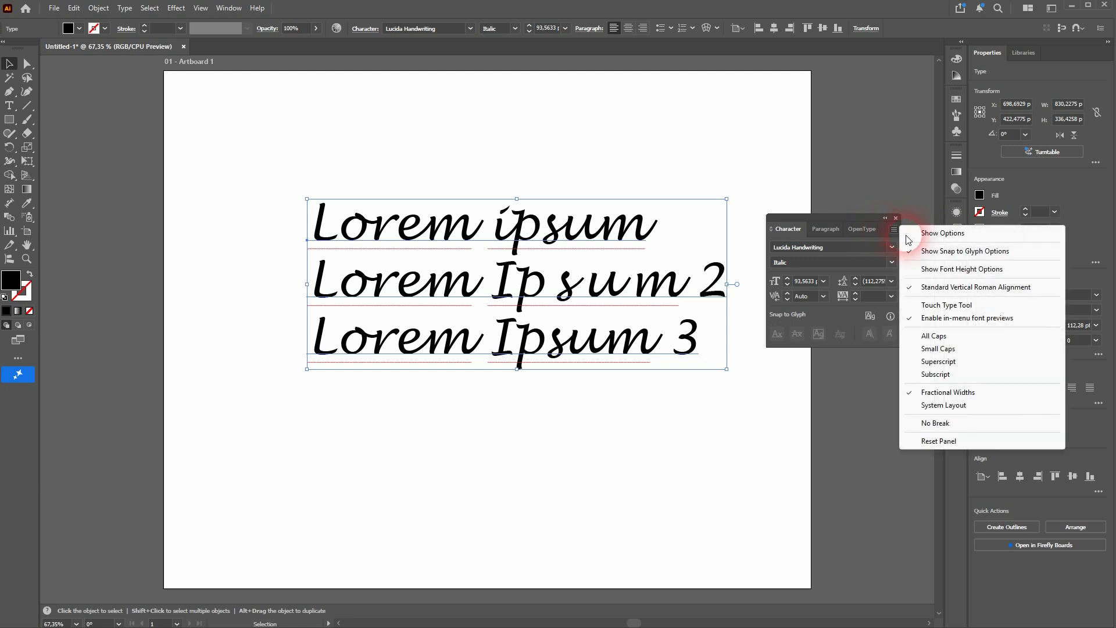
click(933, 233)
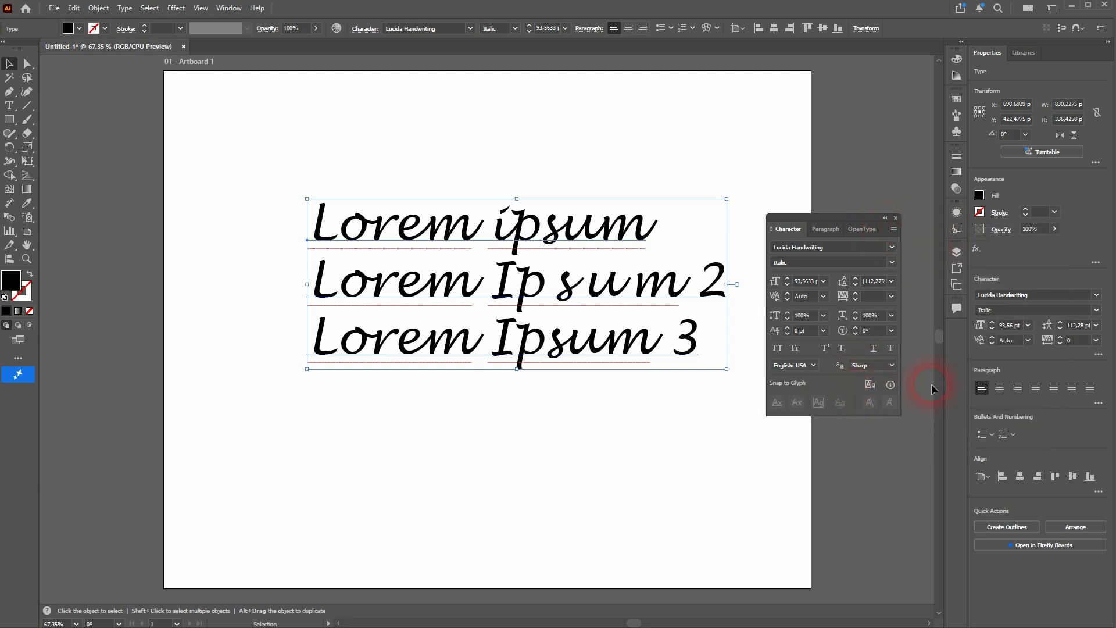